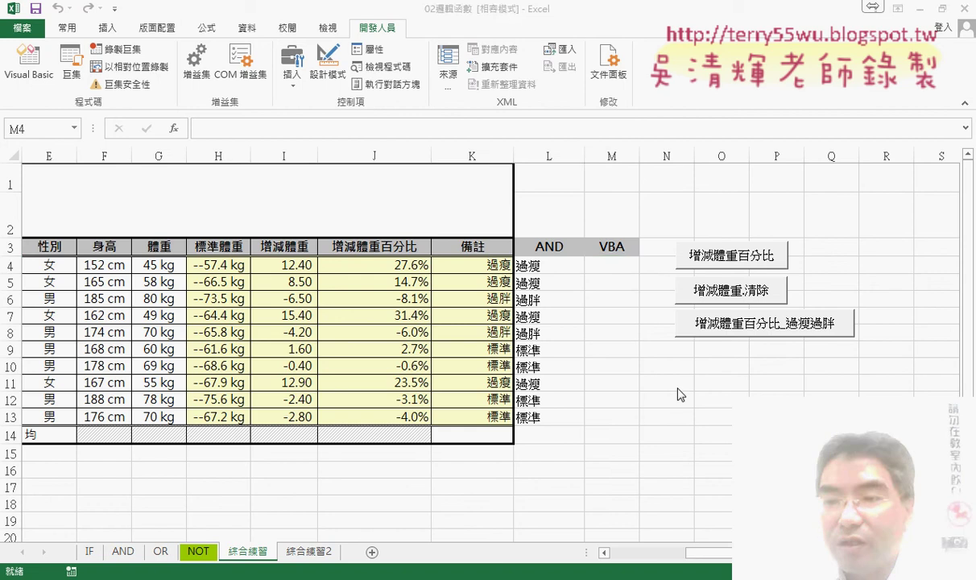
Mark column M as the output column and rows 4 to 13 as the data rows.
left_click(612, 156)
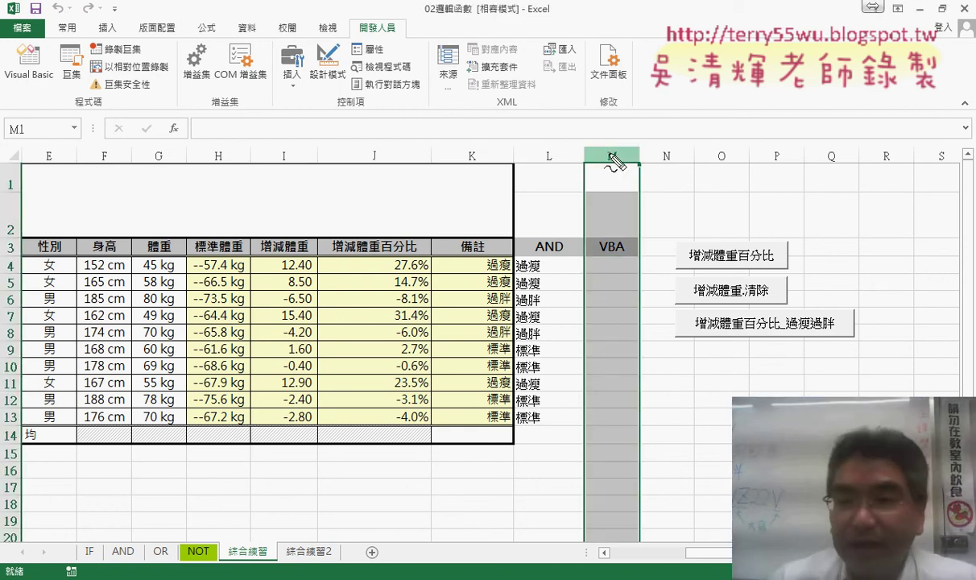
left_click_drag(618, 149, 624, 165)
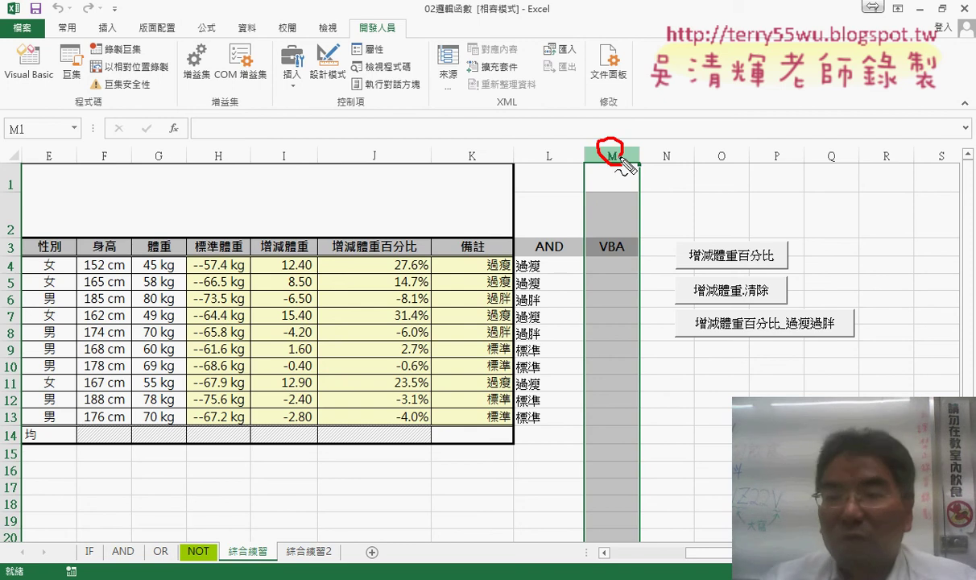
mouse_move(18, 256)
left_mouse_down()
mouse_move(10, 262)
mouse_move(19, 295)
left_mouse_up()
left_click_drag(23, 425, 24, 428)
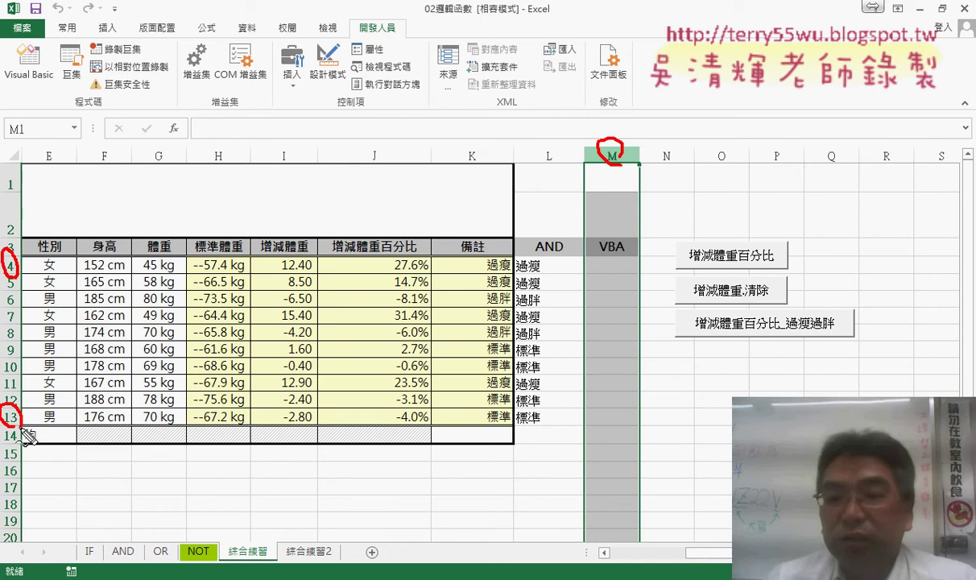
Annotate column J's percentages, noting the 5% threshold equals 0.05.
left_click_drag(424, 264, 413, 256)
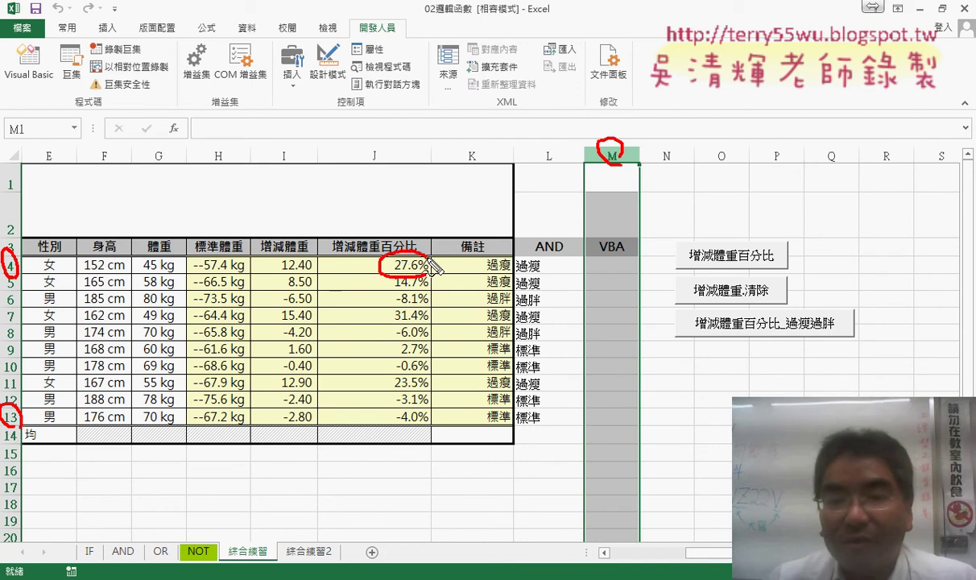
left_click_drag(377, 167, 379, 165)
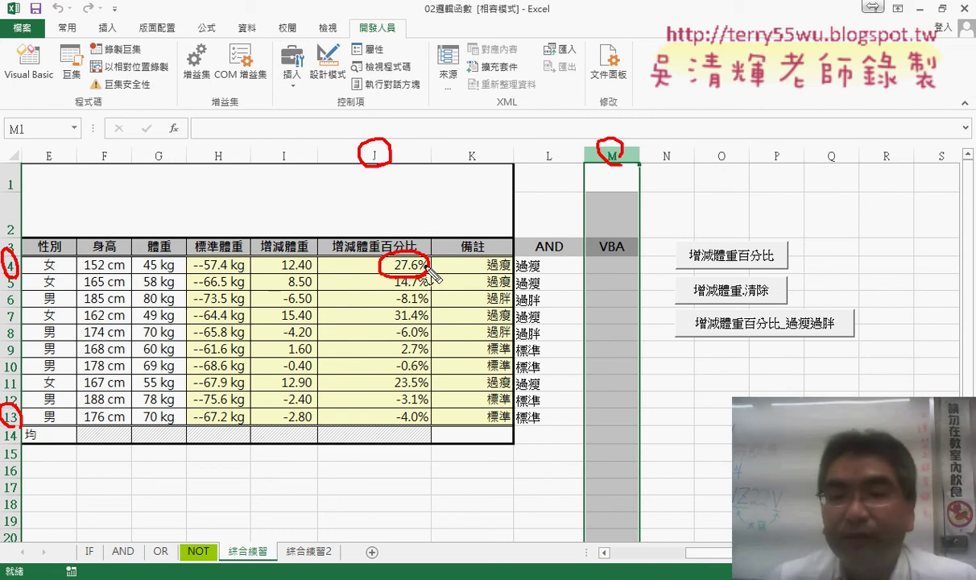
mouse_move(439, 174)
left_mouse_down()
mouse_move(395, 213)
mouse_move(412, 172)
mouse_move(431, 216)
mouse_move(435, 193)
left_mouse_up()
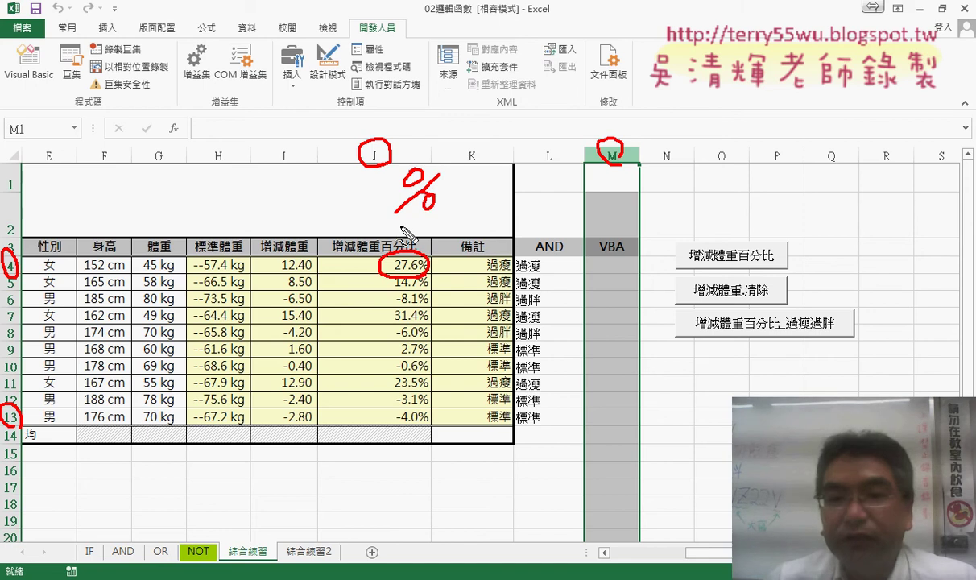
left_click_drag(403, 225, 439, 231)
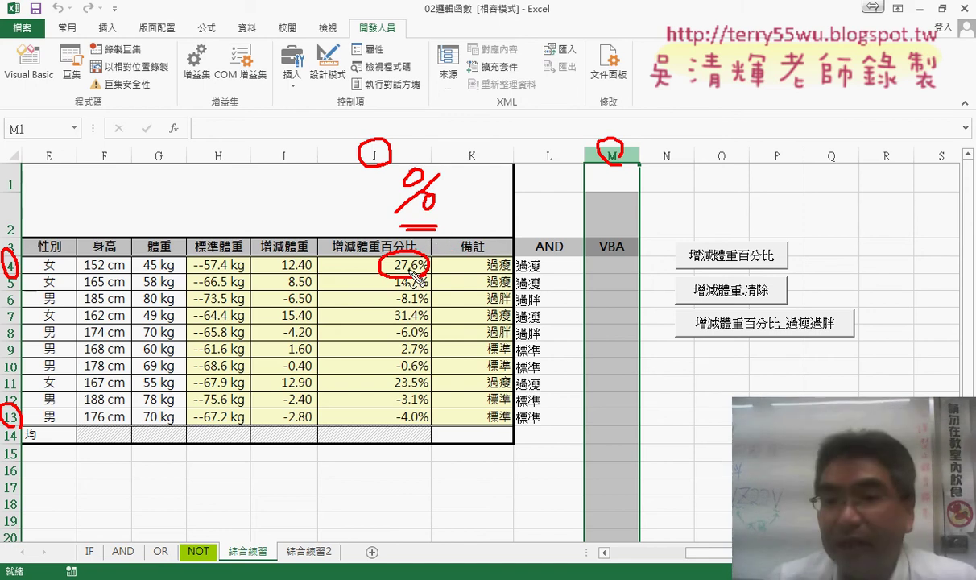
mouse_move(378, 167)
left_mouse_down()
mouse_move(372, 187)
mouse_move(384, 201)
mouse_move(367, 208)
left_mouse_up()
mouse_move(435, 205)
left_mouse_down()
mouse_move(501, 182)
mouse_move(511, 203)
mouse_move(525, 185)
mouse_move(540, 198)
left_mouse_up()
mouse_move(427, 197)
left_mouse_down()
mouse_move(425, 211)
mouse_move(443, 215)
left_mouse_up()
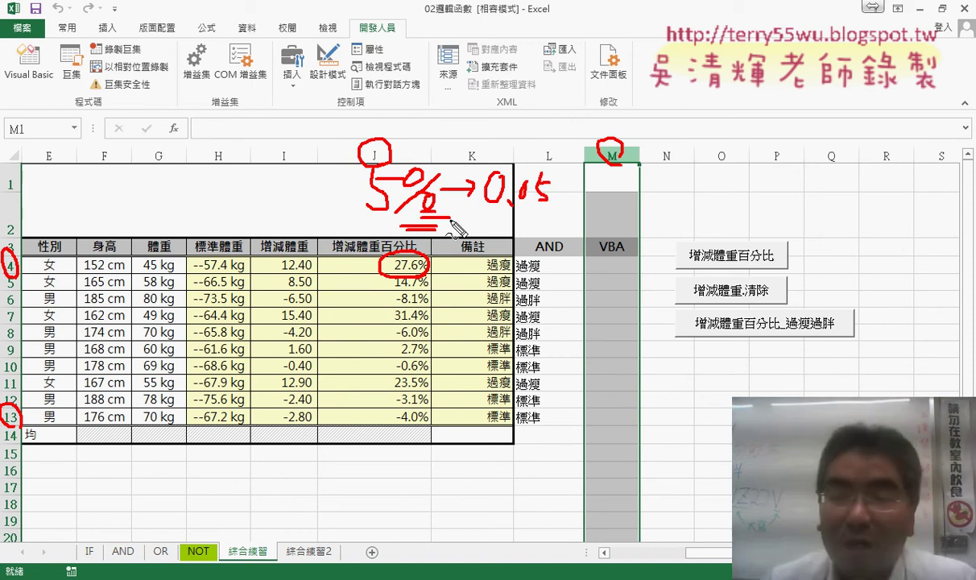
key("Escape")
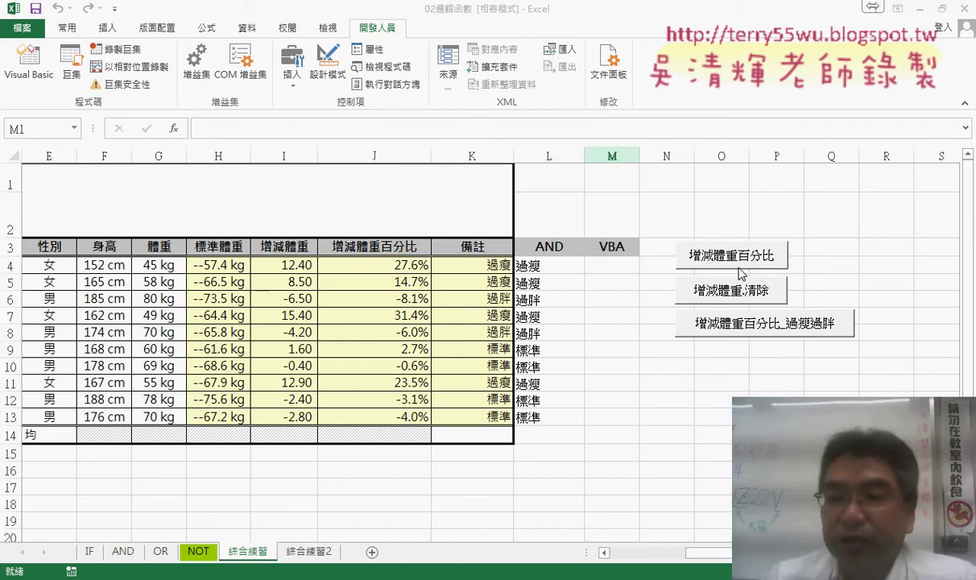
Run the 增減體重百分比 macro to fill M4:M13, then clear the results.
key("ctrl+shift+Down")
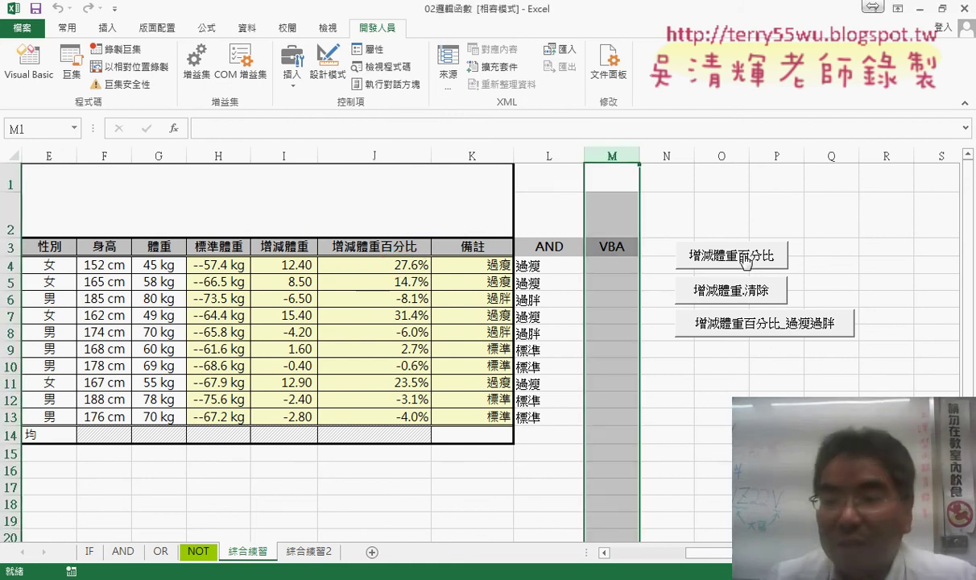
left_click(747, 259)
left_click_drag(619, 266, 627, 420)
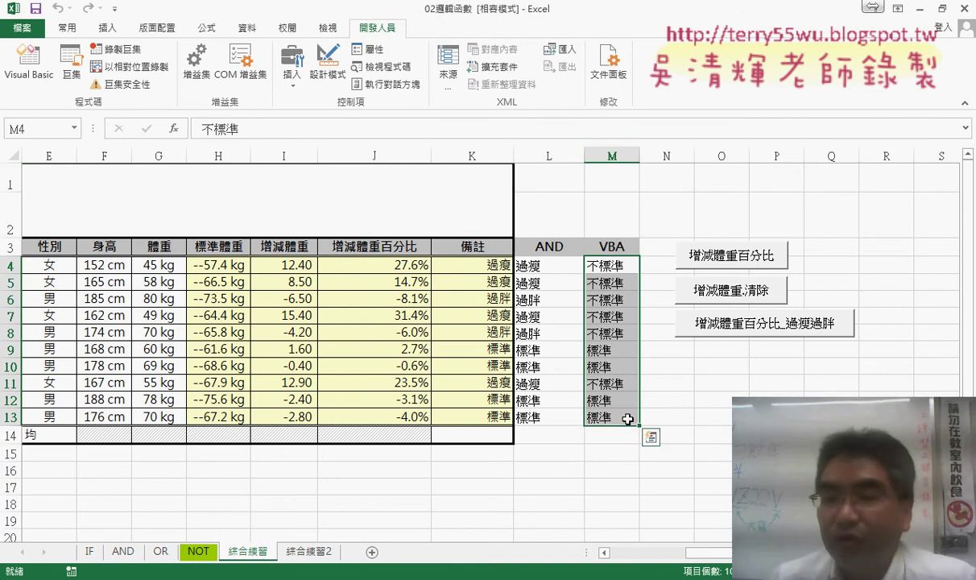
left_click(725, 293)
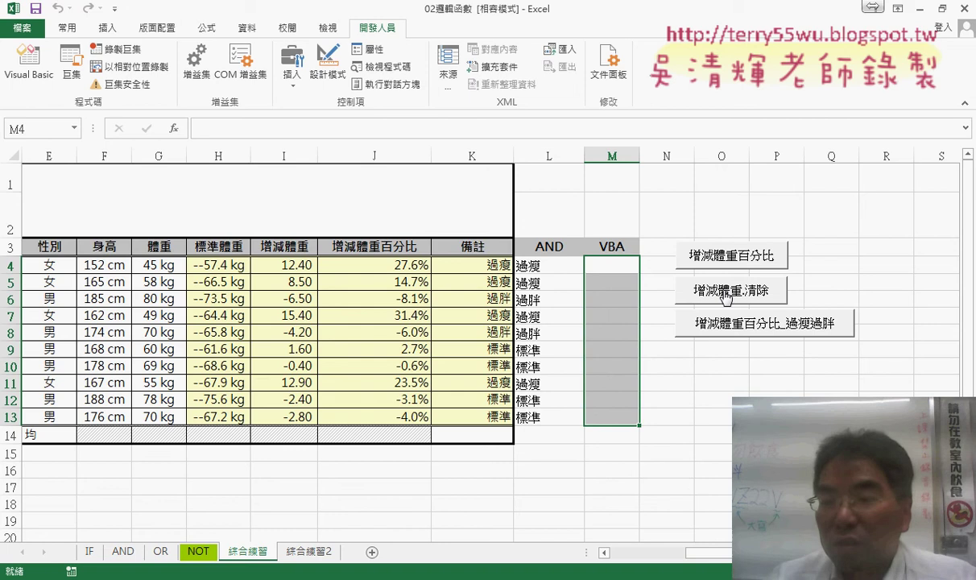
left_click(733, 330)
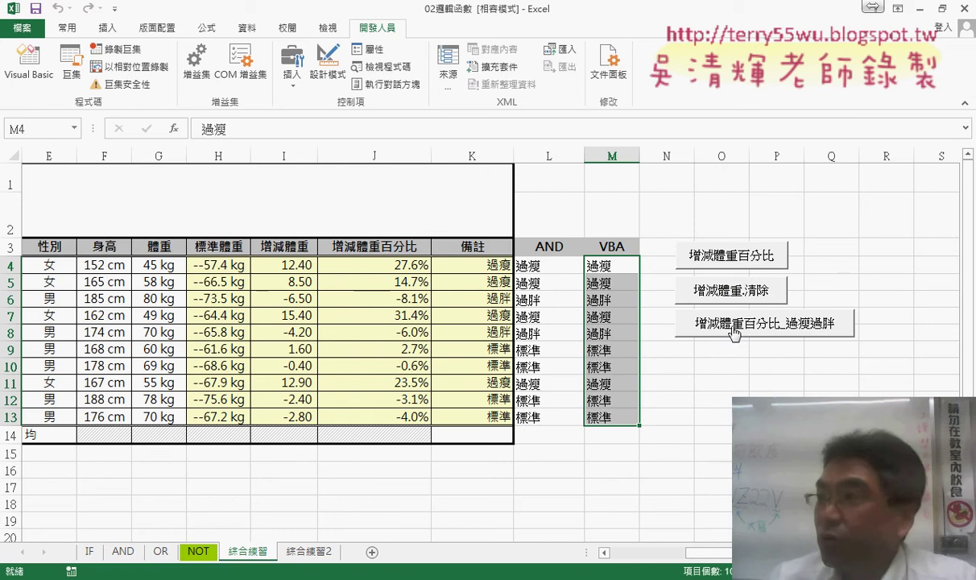
left_click(702, 291)
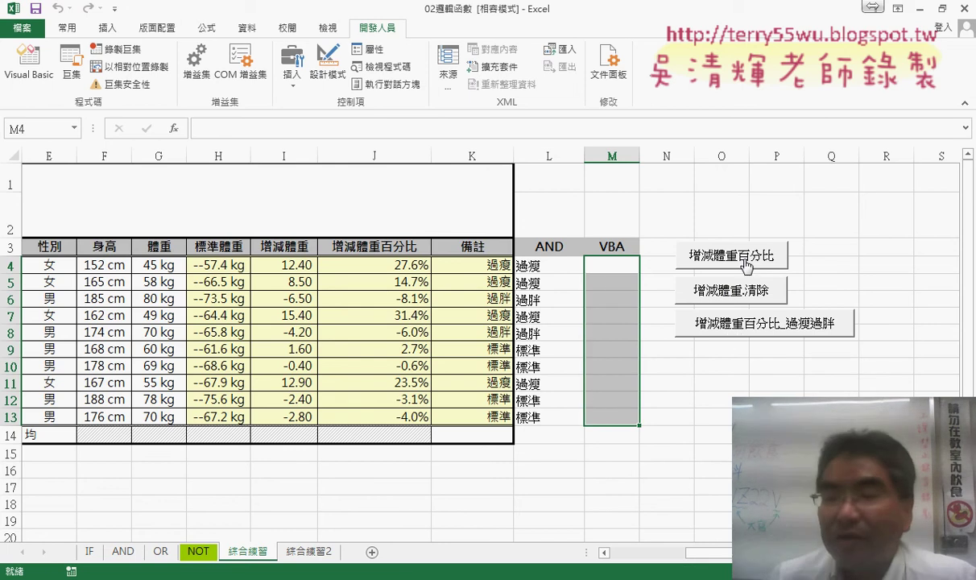
Open the 增減體重百分比 button's assigned macro (指定巨集 → 編輯) in the VBA editor.
right_click(746, 264)
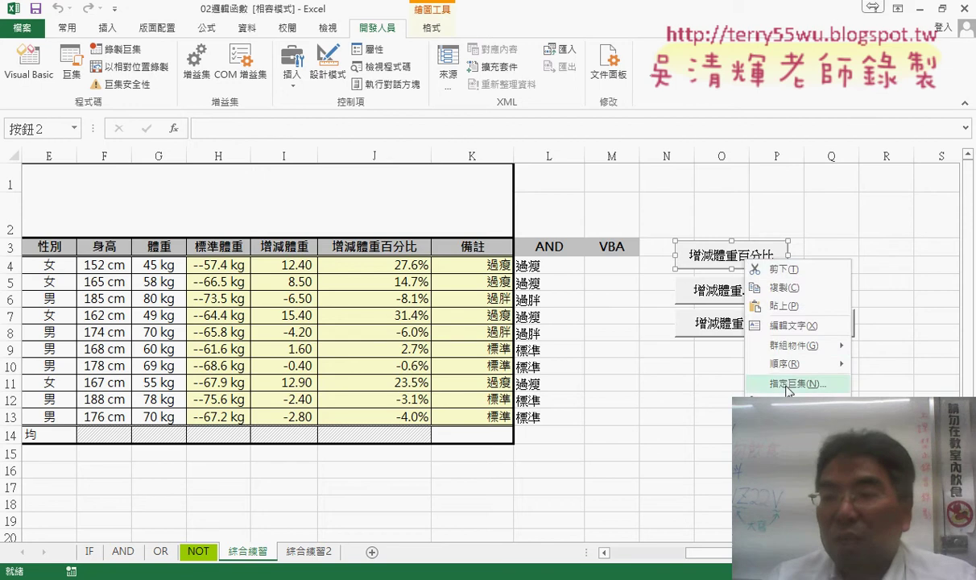
left_click(749, 367)
left_click(902, 271)
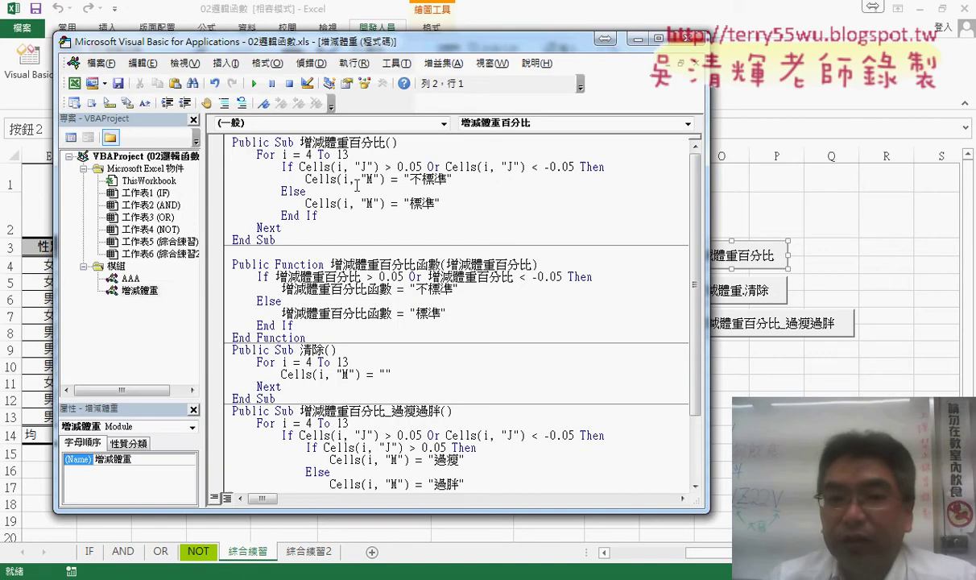
Highlight the For i = 4 To 13 loop and the If's > 0.05 Or < -0.05 condition.
left_click_drag(259, 155, 346, 155)
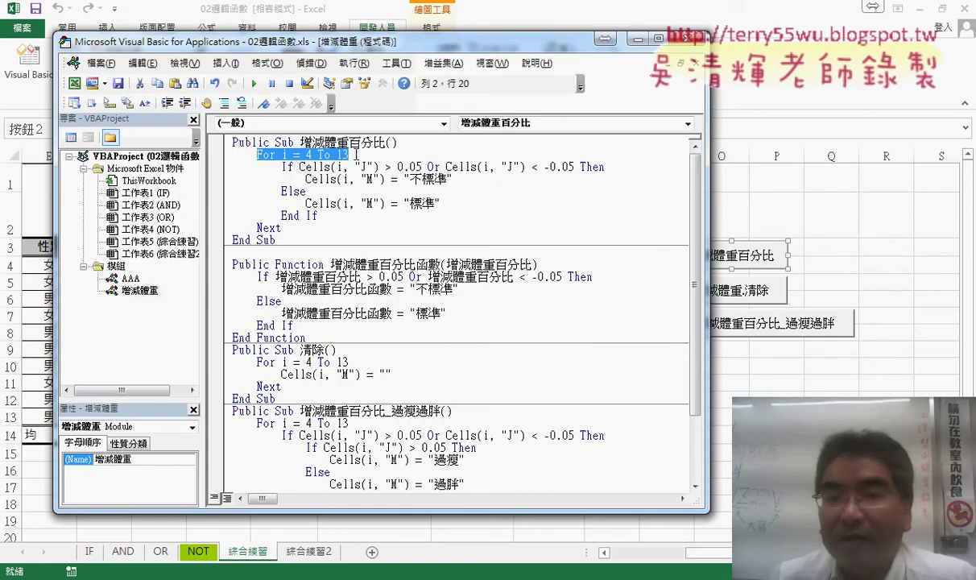
left_click_drag(281, 228, 256, 228)
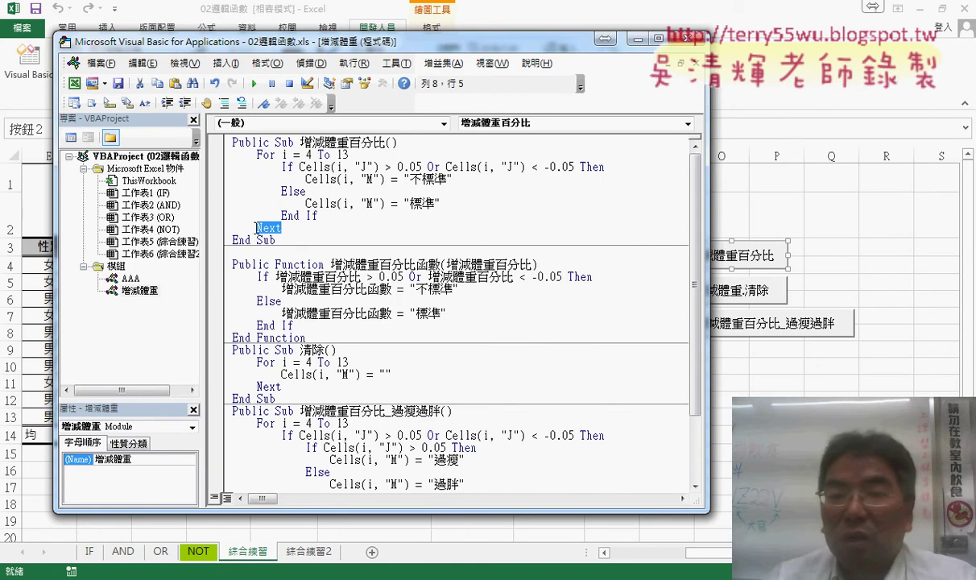
left_click(284, 167)
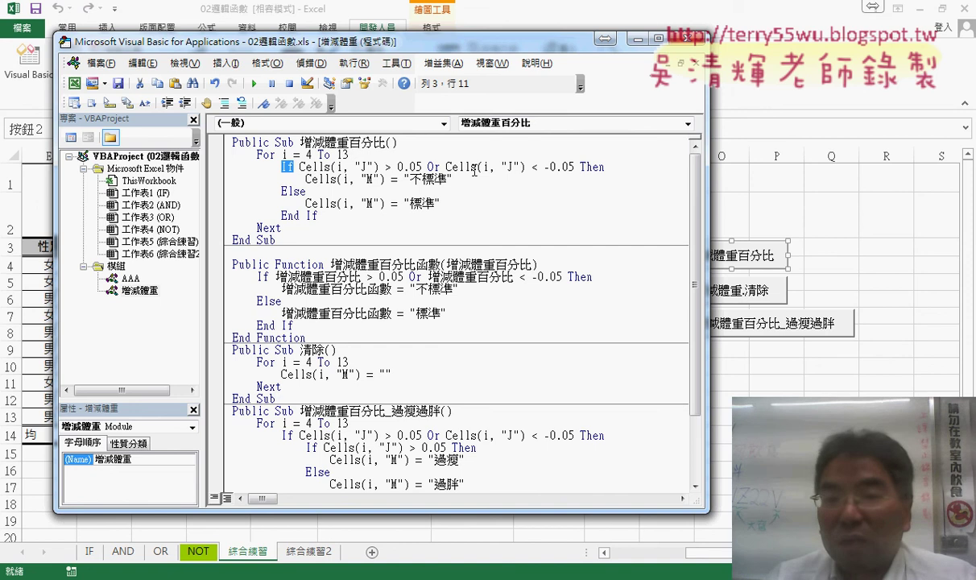
double_click(433, 167)
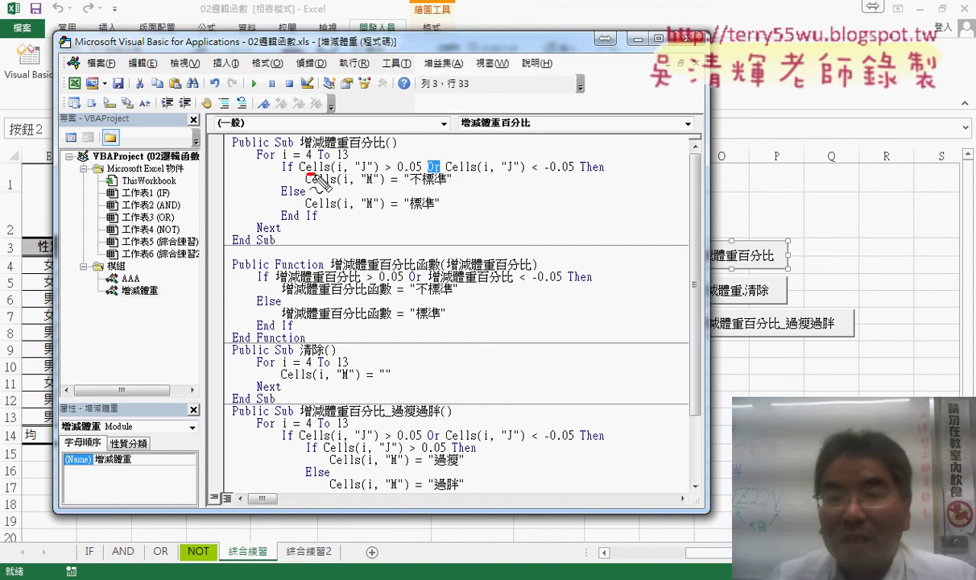
left_click_drag(316, 176, 412, 167)
left_click_drag(580, 169, 605, 168)
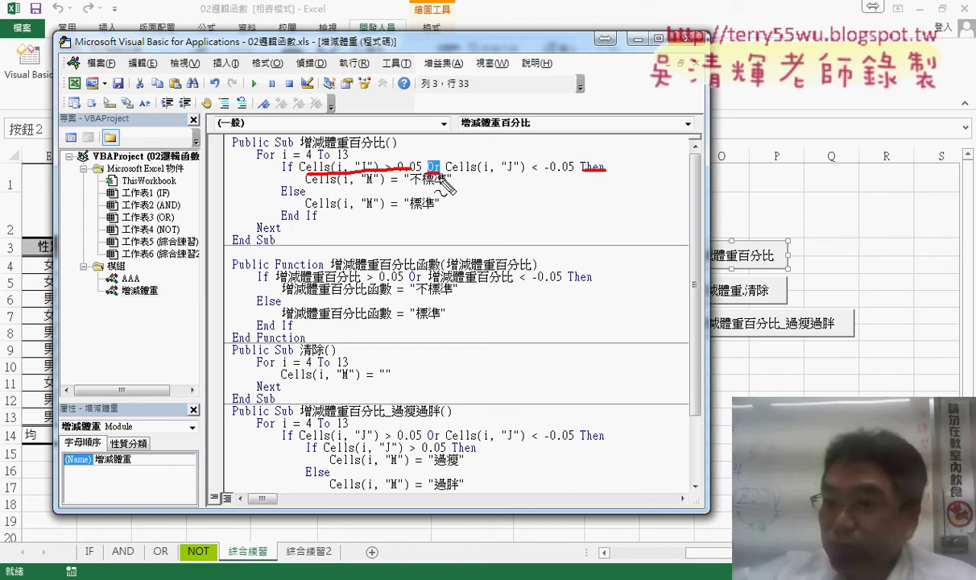
left_click_drag(530, 172, 575, 171)
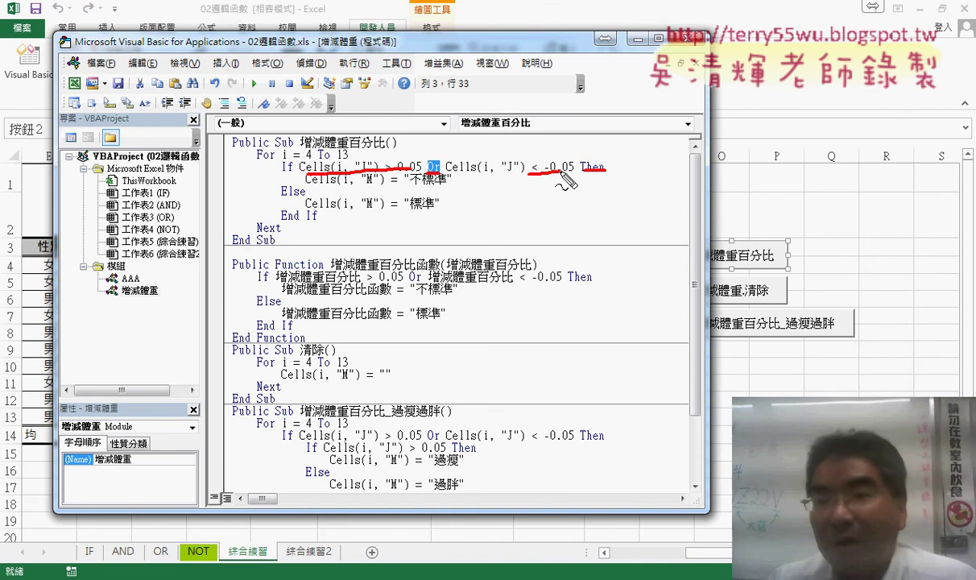
left_click_drag(435, 153, 425, 177)
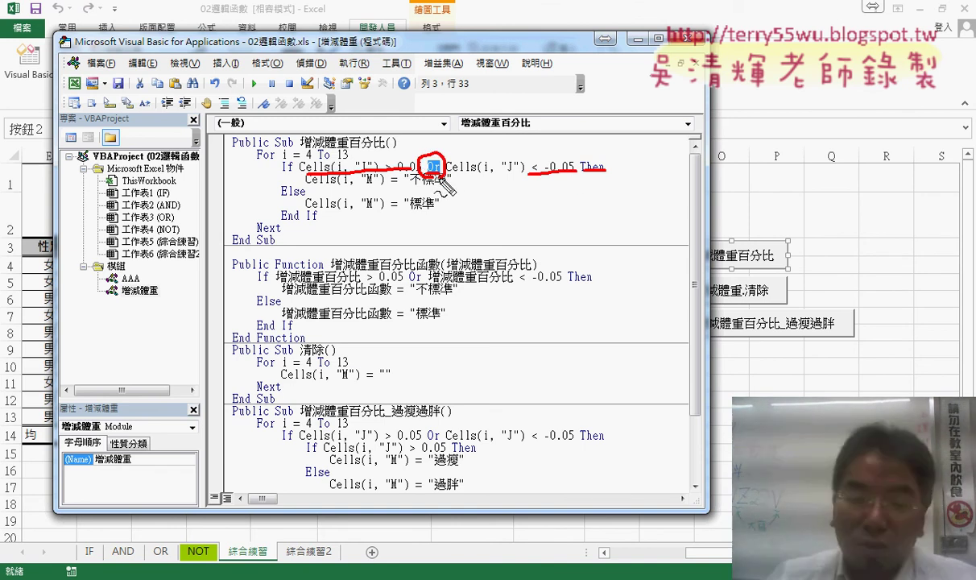
key("Escape")
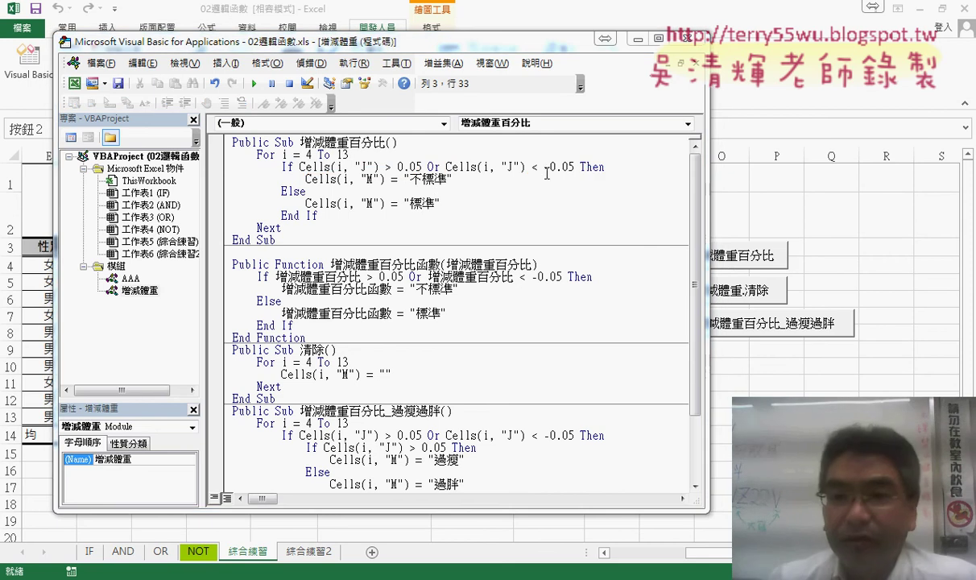
Review the Or condition and the 不標準/標準 assignments, then narrow the code editor.
left_click(580, 167)
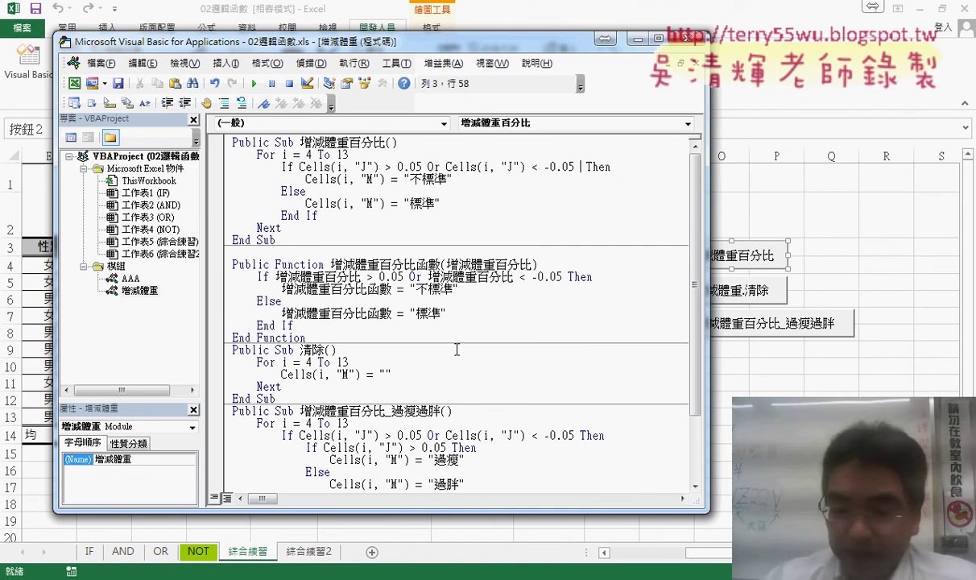
type("or")
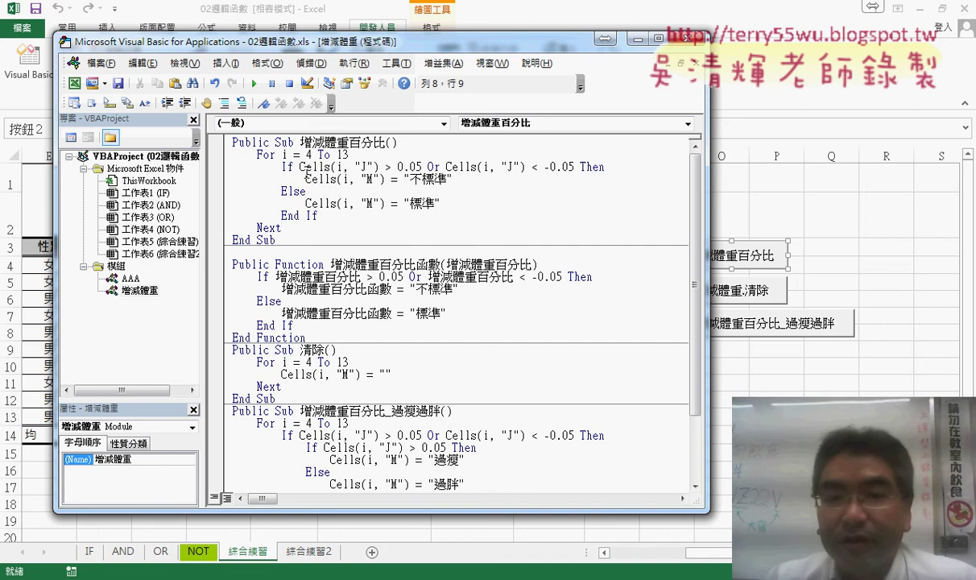
left_click_drag(300, 168, 575, 166)
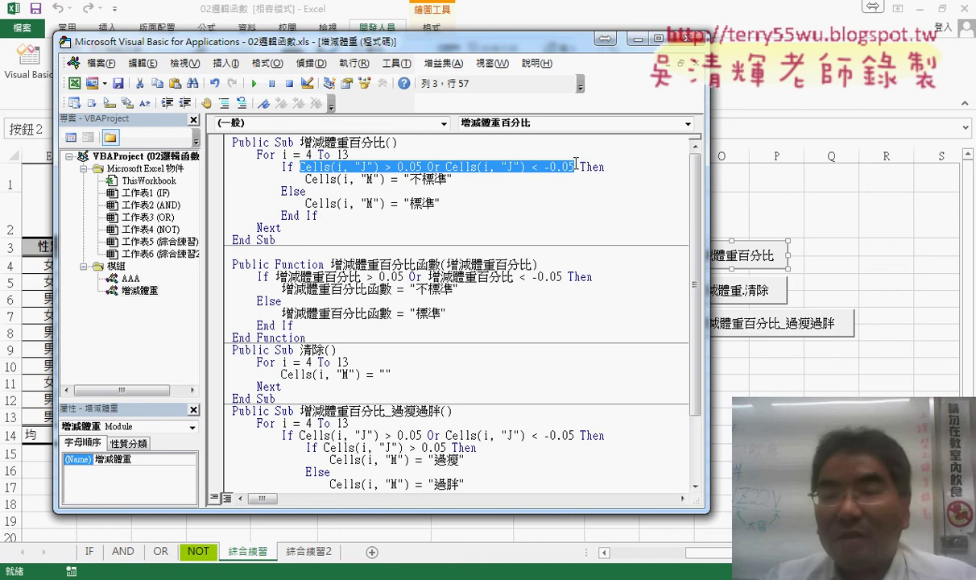
left_click_drag(452, 178, 310, 179)
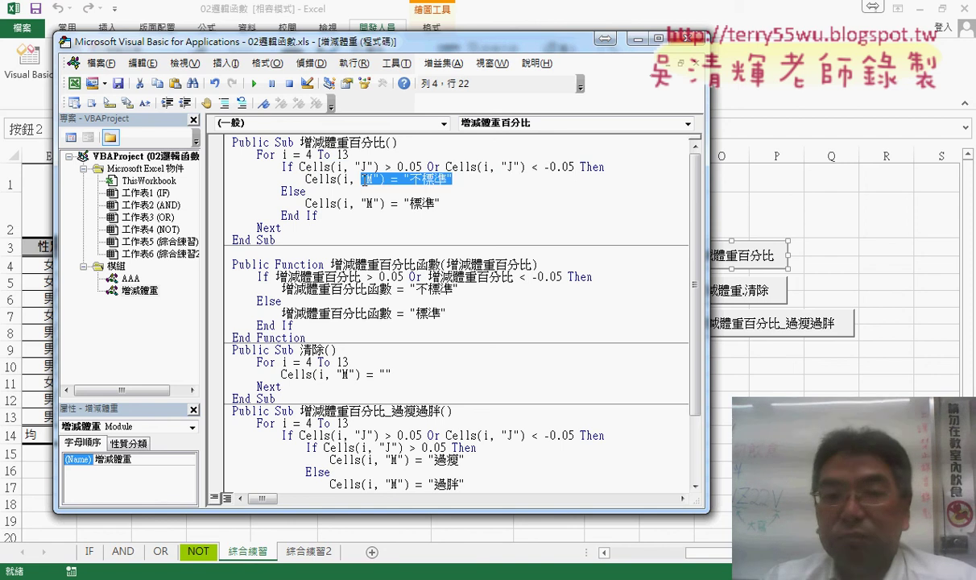
left_click(306, 203)
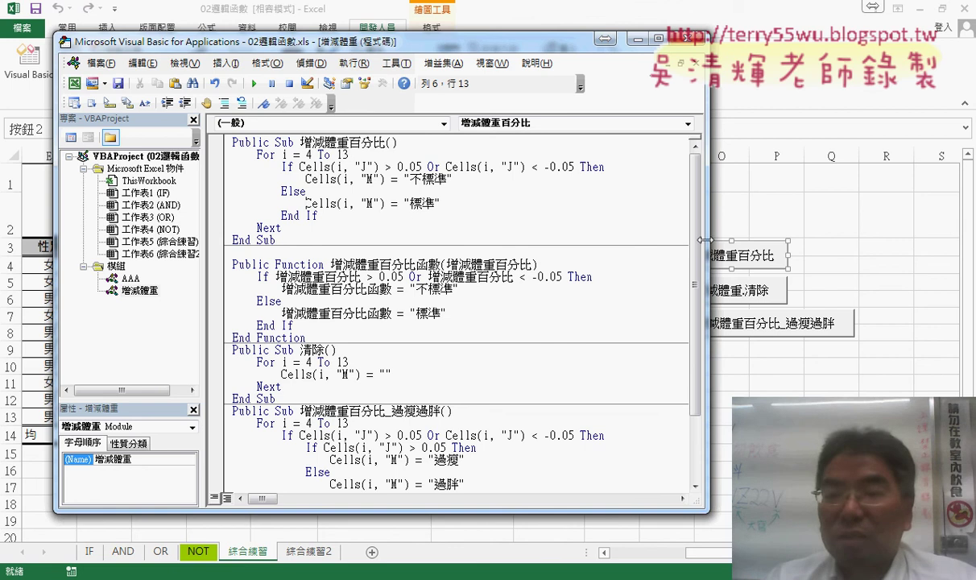
left_click_drag(703, 240, 603, 240)
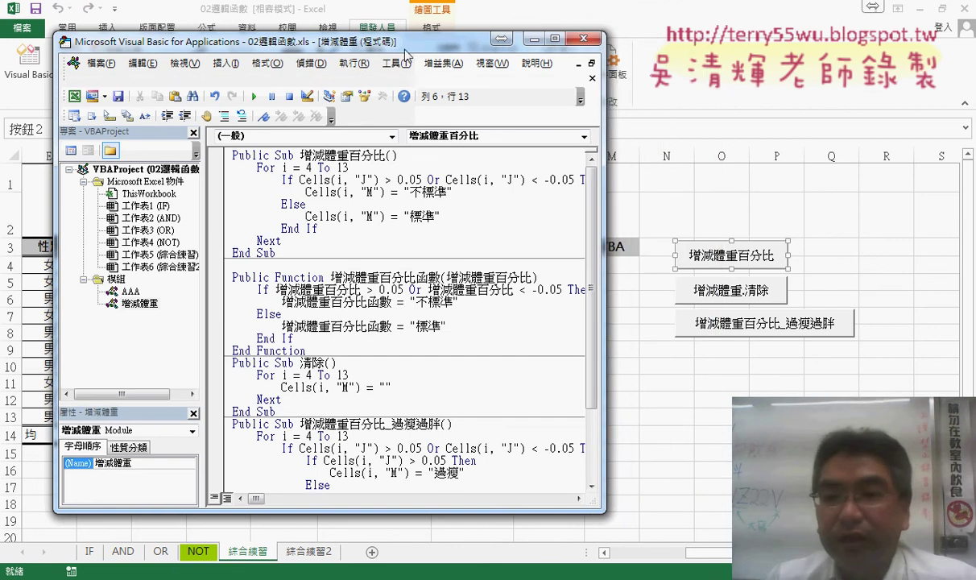
Start stepping the macro with F8 and move the code editor aside to show the table.
left_click_drag(406, 45, 338, 44)
key("F8")
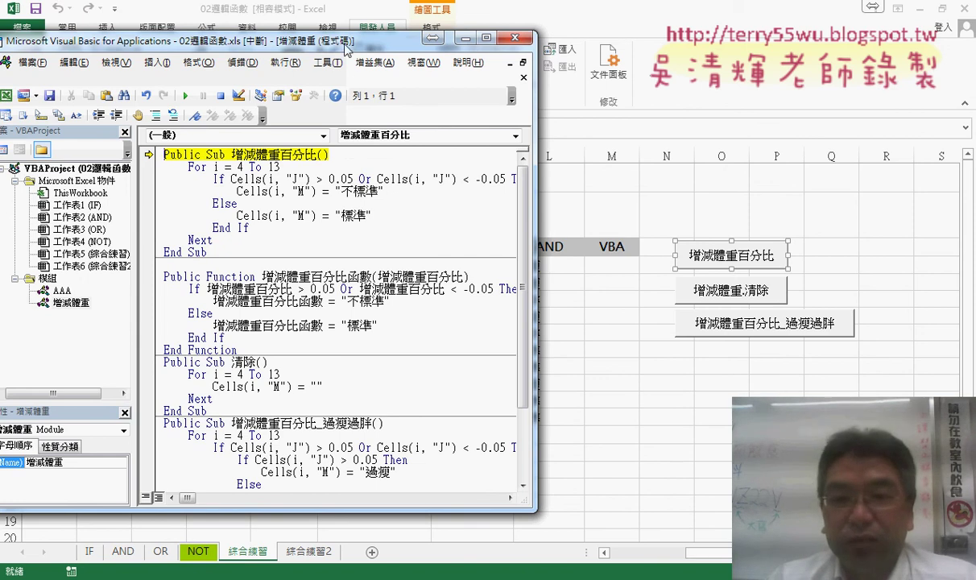
mouse_move(346, 49)
left_mouse_down()
mouse_move(892, 147)
mouse_move(874, 121)
left_mouse_up()
left_click_drag(650, 121, 781, 116)
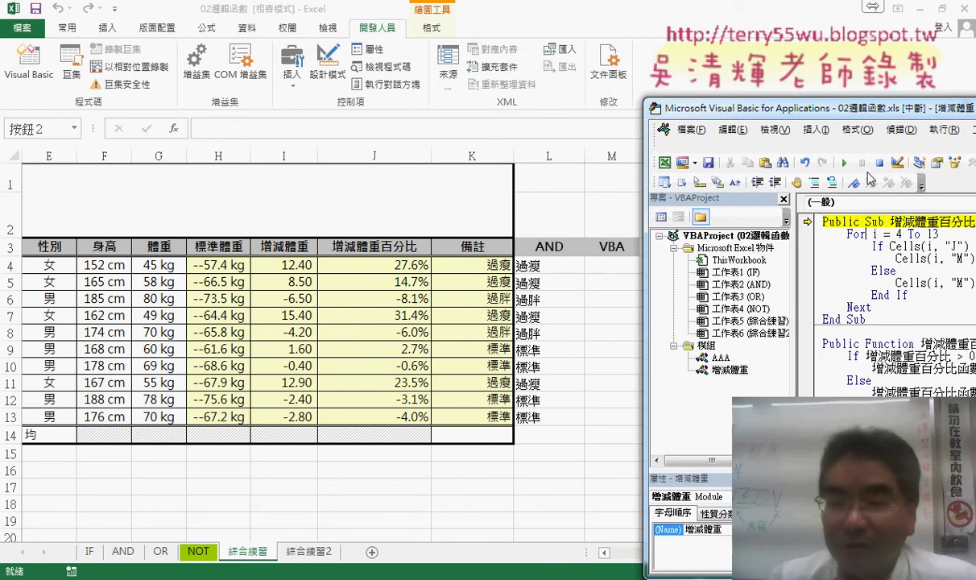
Step through the loop filling M4 to M8, then continue to completion.
key("F8")
key("F8")
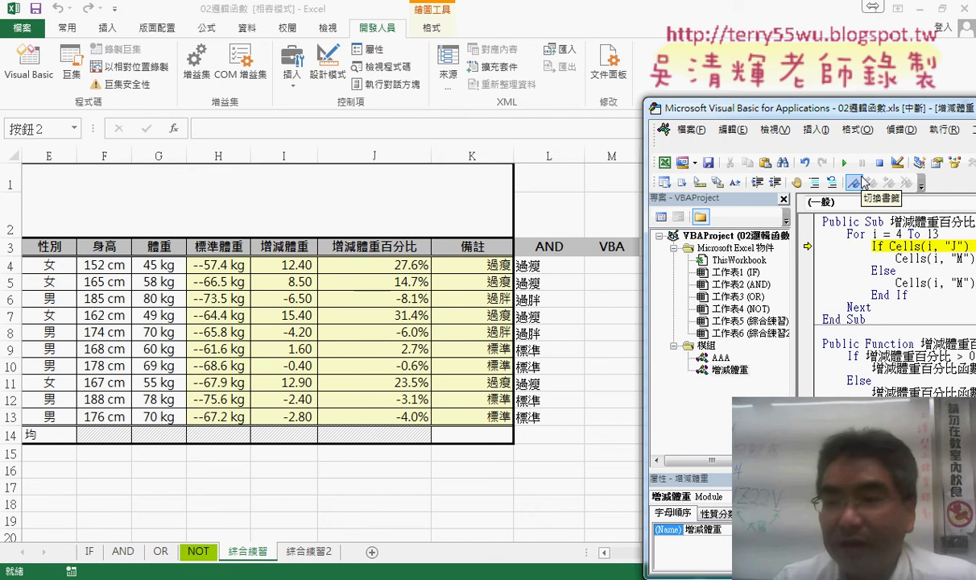
key("F8")
key("F8")
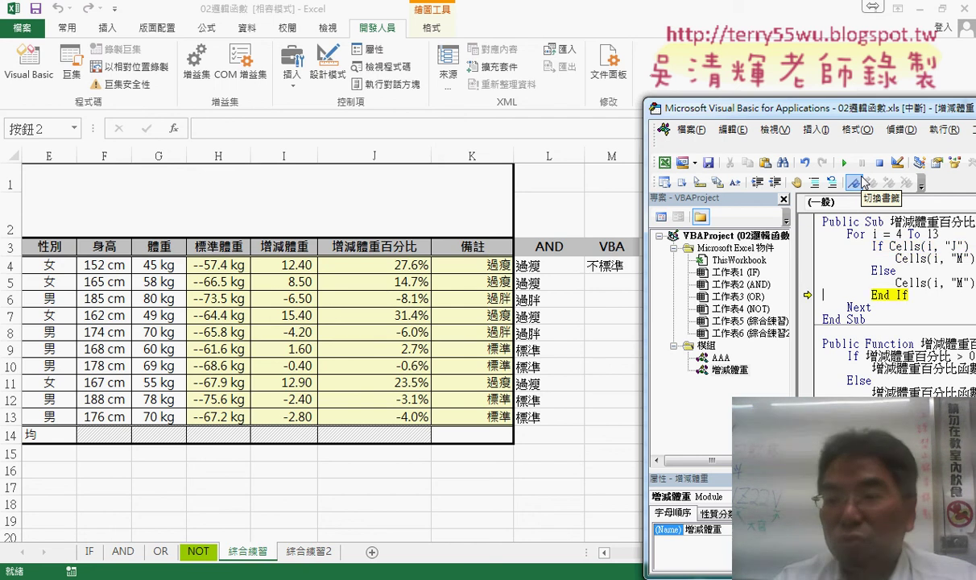
key("F8")
key("F8")
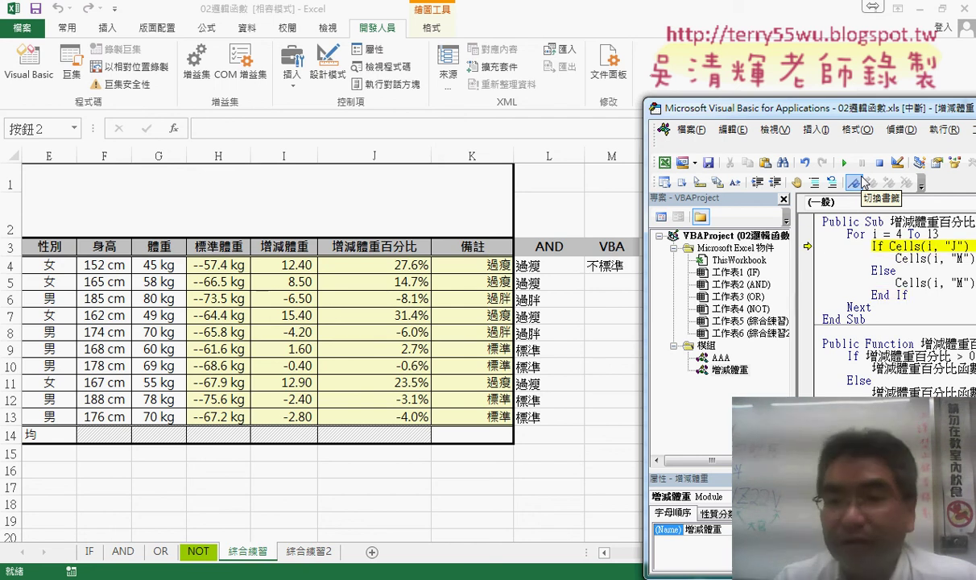
key("F8")
key("F8")
key("F8")
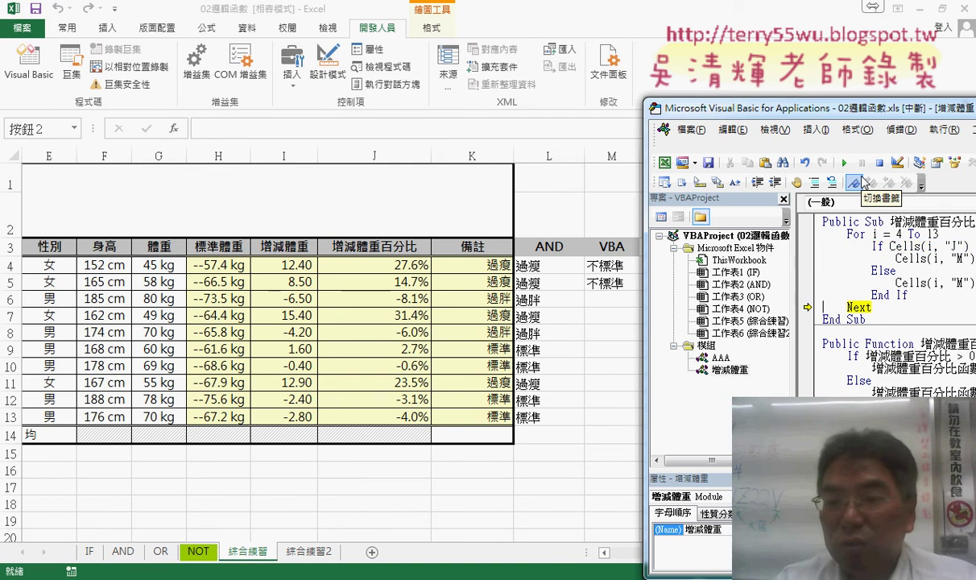
key("F8")
key("F8")
key("F8")
key("F8")
key("F8")
key("F8")
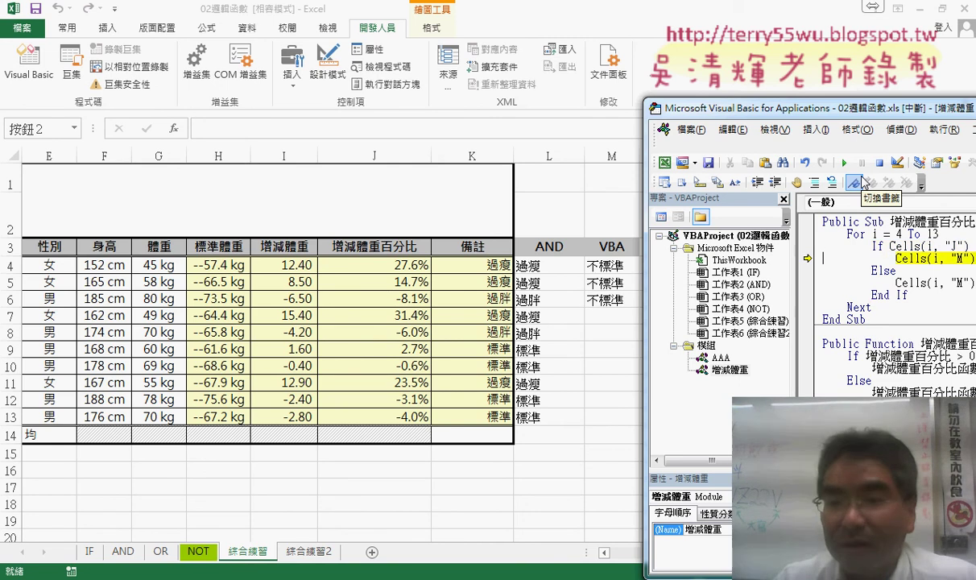
key("F8")
key("F8")
key("F8")
key("F8")
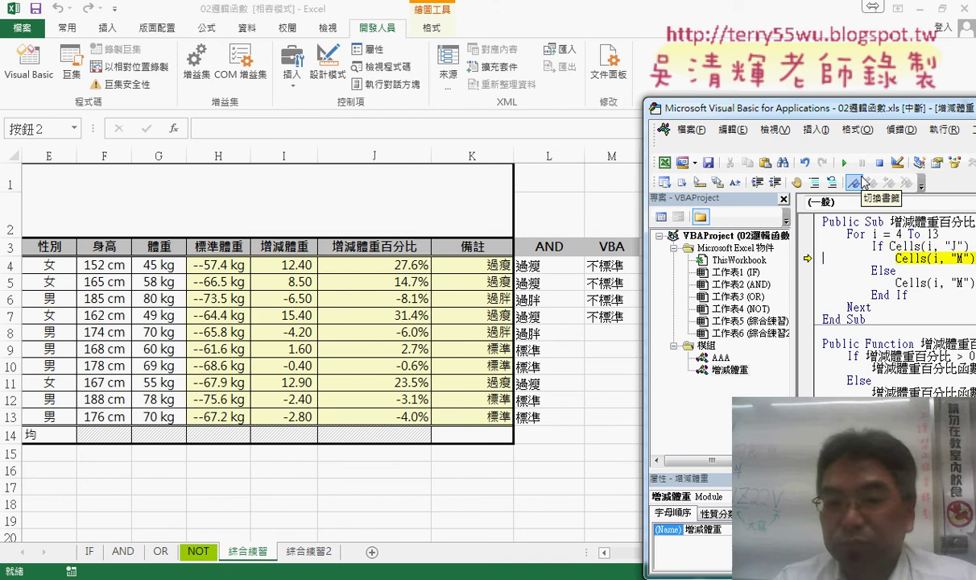
key("F8")
key("F8")
key("F8")
key("F8")
key("F8")
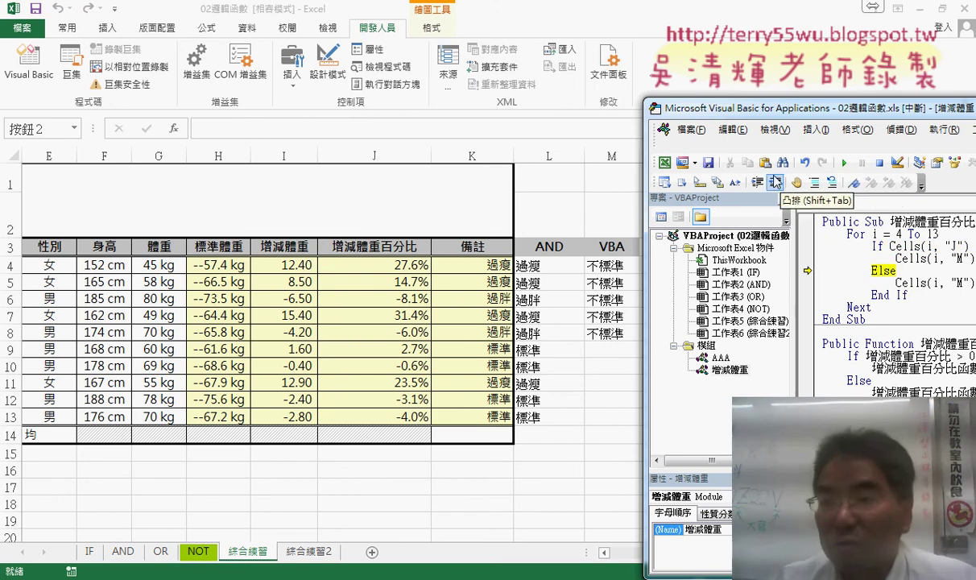
left_click(843, 163)
left_click_drag(837, 107, 326, 54)
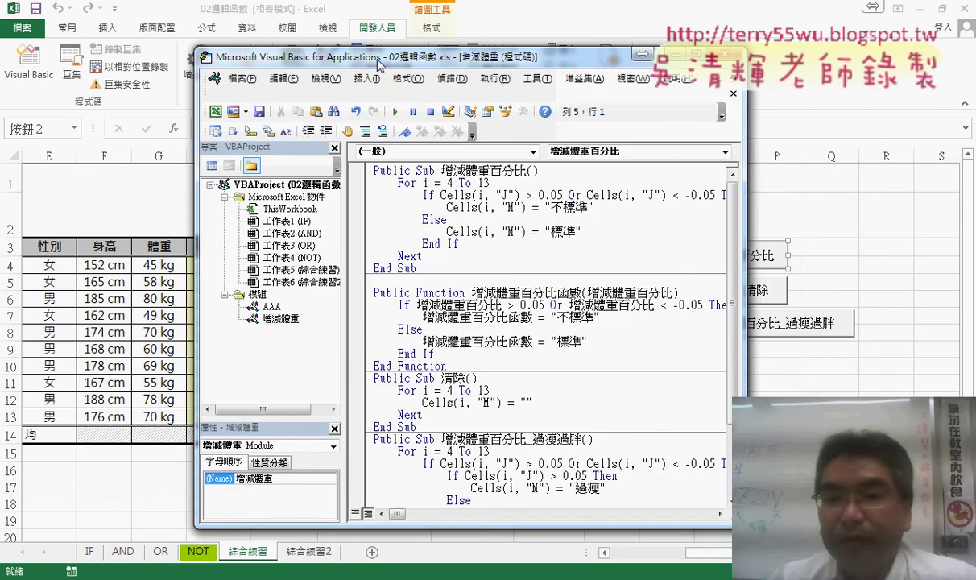
Widen the editor and review the Or condition, 清除 procedure and 增減體重百分比 procedure.
left_click_drag(685, 208, 855, 202)
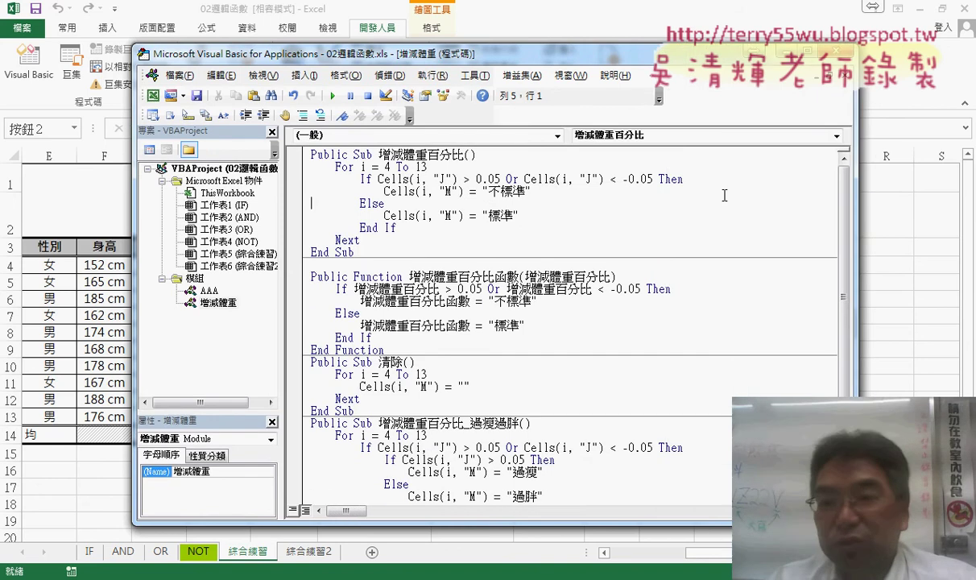
left_click_drag(656, 178, 506, 180)
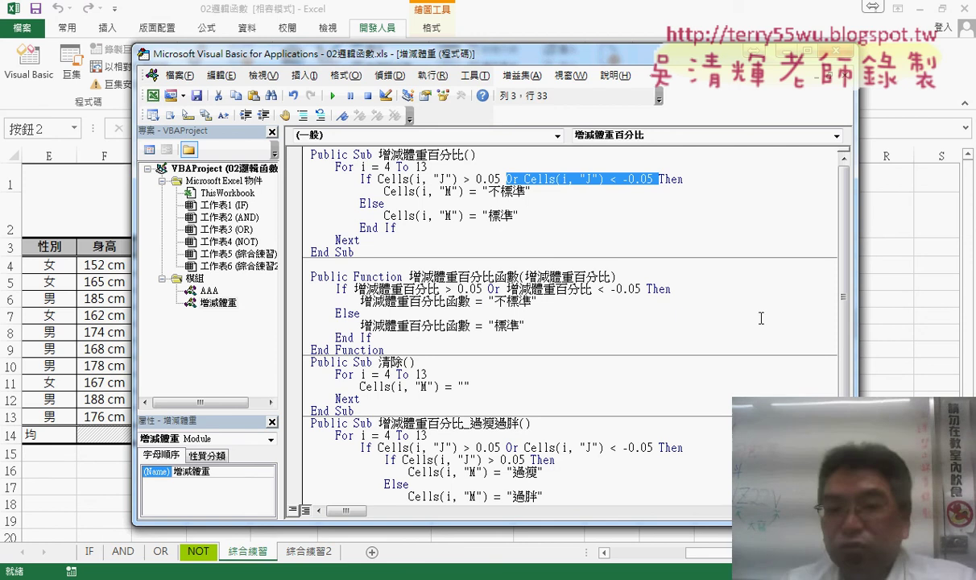
left_click_drag(360, 412, 307, 360)
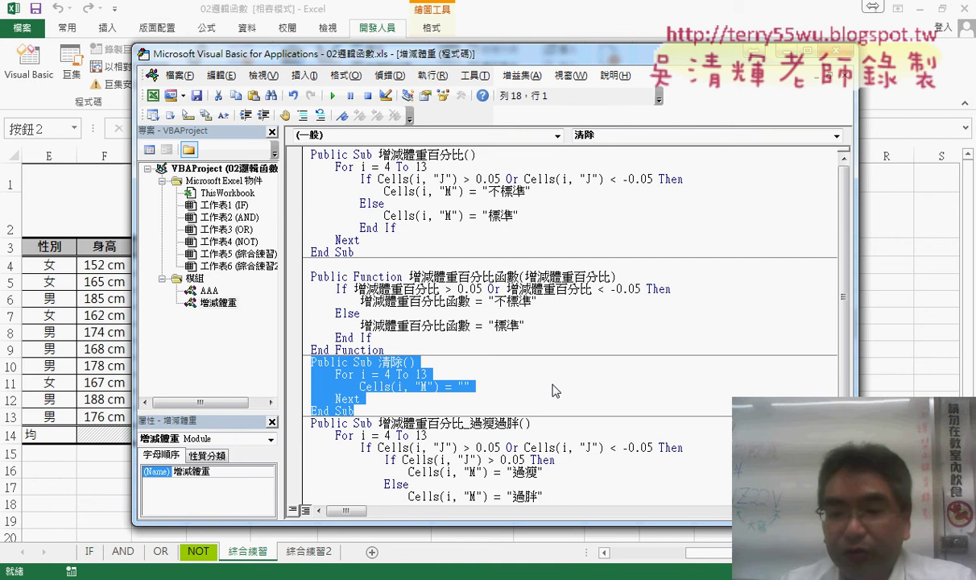
key("Left")
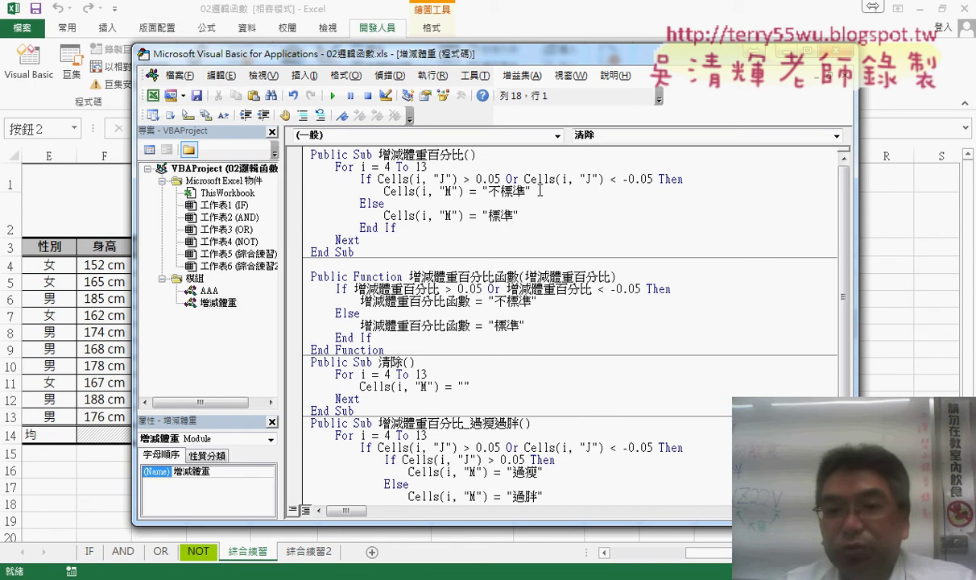
left_click_drag(541, 191, 488, 191)
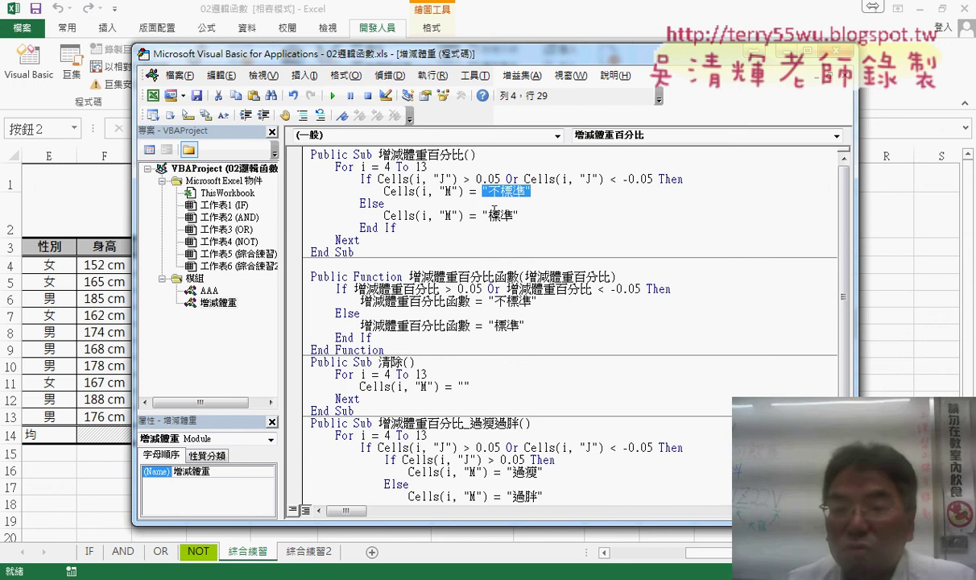
left_click_drag(395, 248, 306, 153)
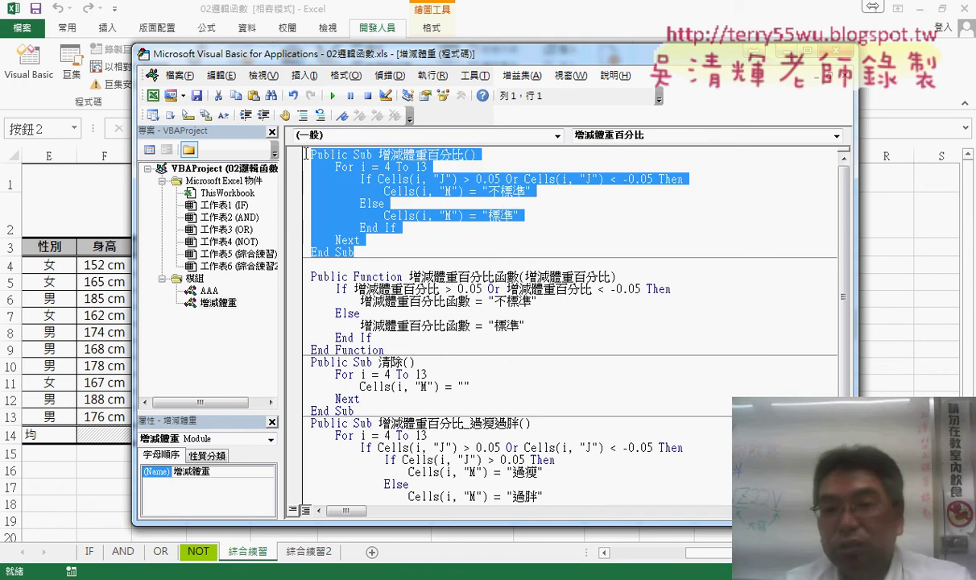
Select the nested If block in the 增減體重百分比_過瘦過胖 macro.
scroll(478, 361, "down", 2)
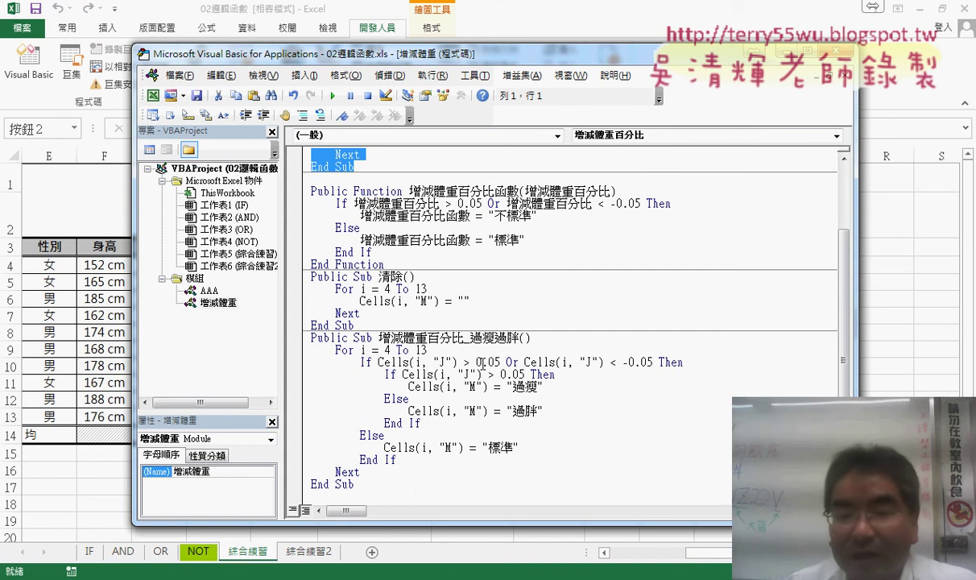
left_click_drag(464, 338, 507, 338)
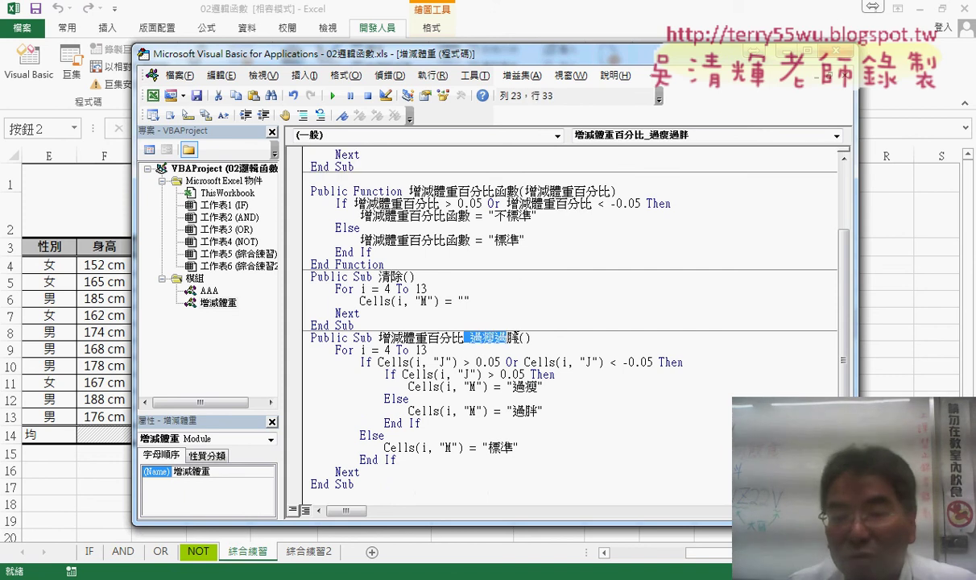
left_click_drag(438, 419, 302, 372)
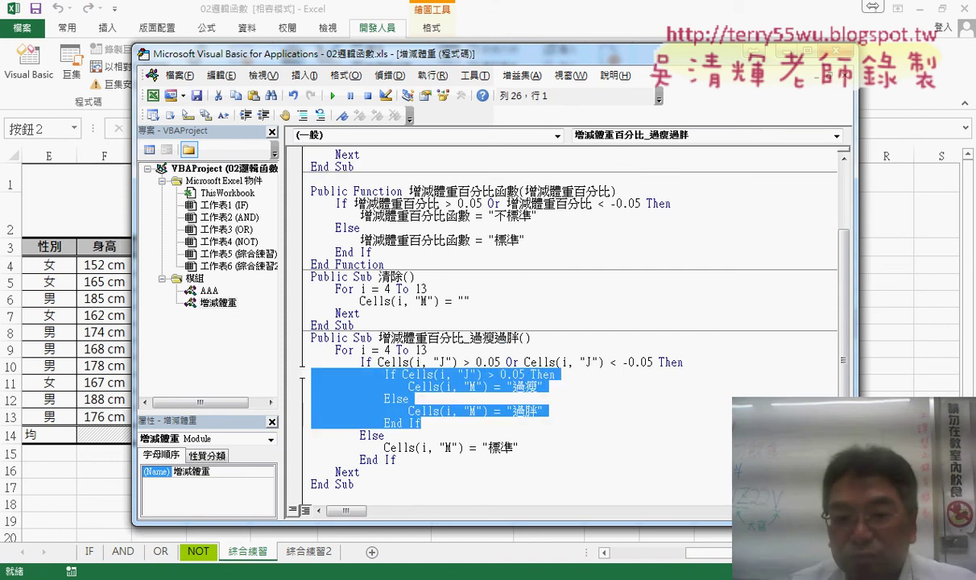
Replace the nested If block with a copied Cells(i, "M") = "不標準" line.
key("Delete")
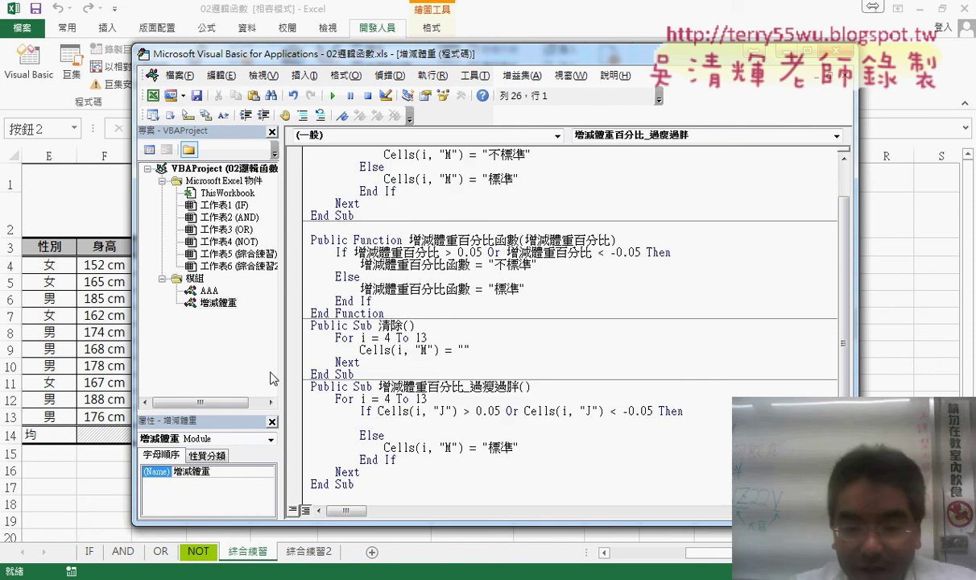
key("Tab")
key("Tab")
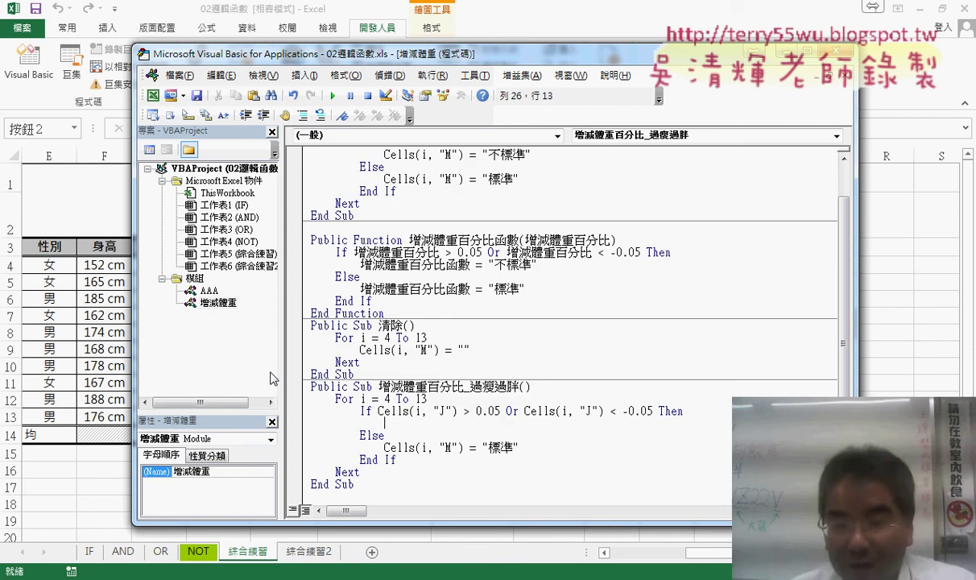
scroll(571, 328, "up", 1)
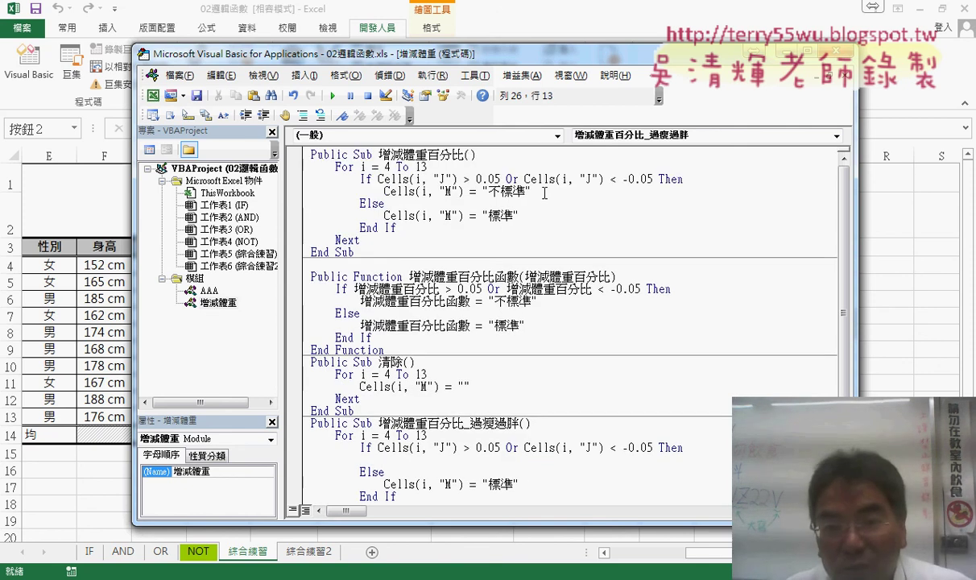
left_click_drag(545, 192, 396, 193)
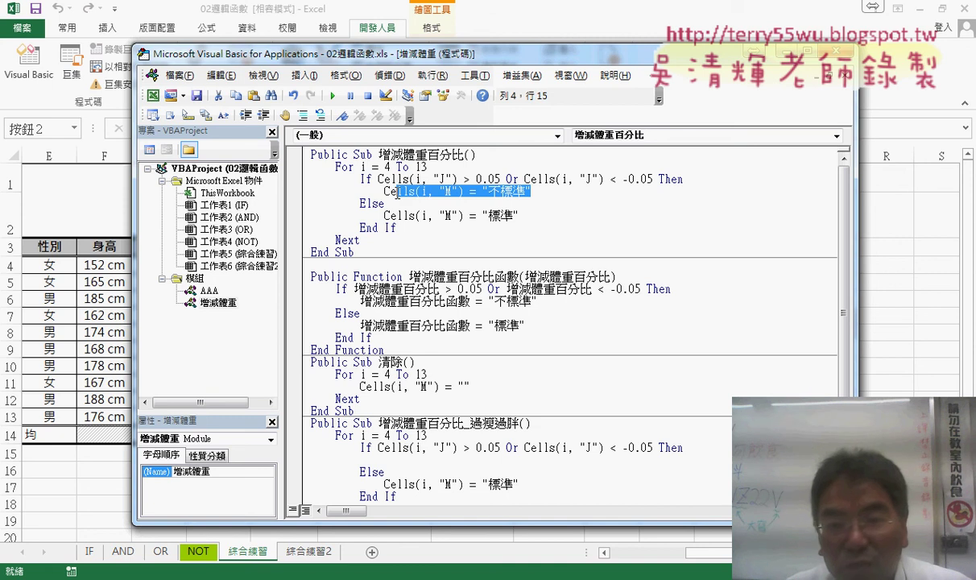
key("ctrl+c")
left_click(378, 460)
key("ctrl+v")
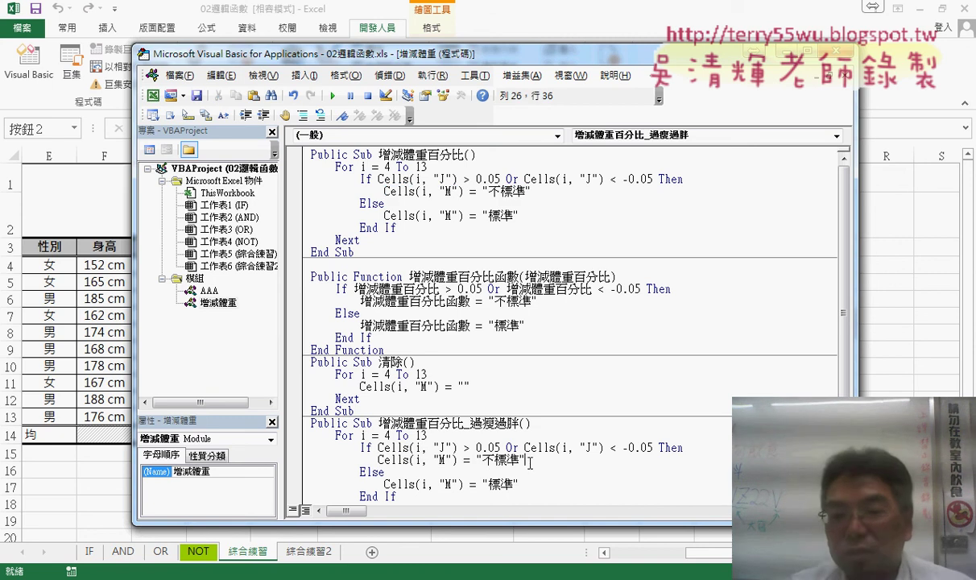
left_click_drag(531, 461, 421, 454)
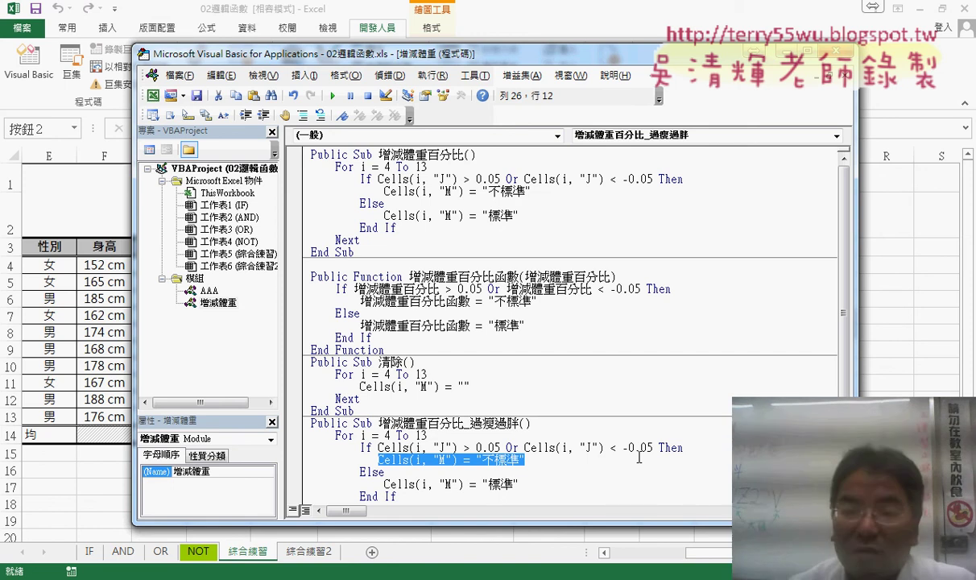
Insert an indented blank line after the If line's Then.
scroll(606, 432, "down", 1)
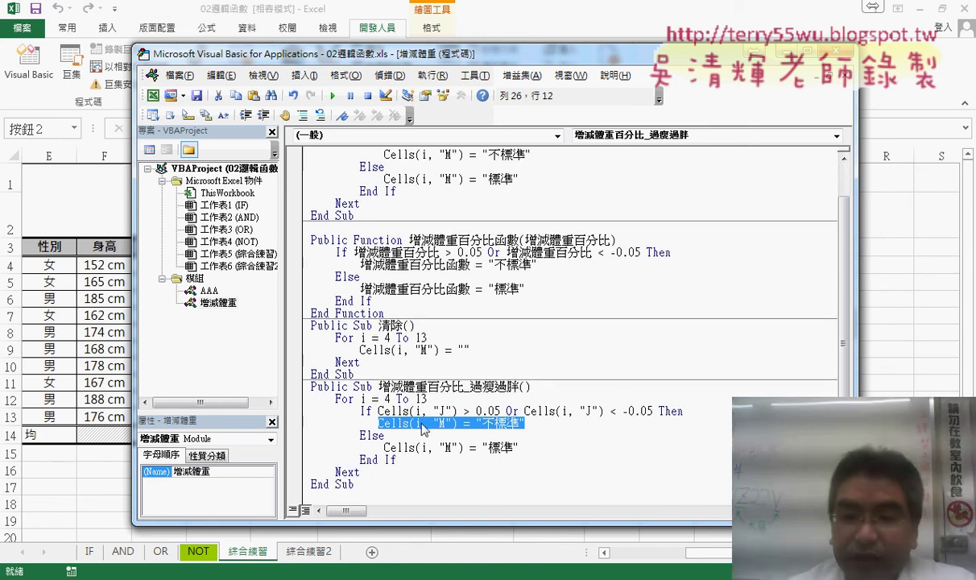
left_click(715, 411)
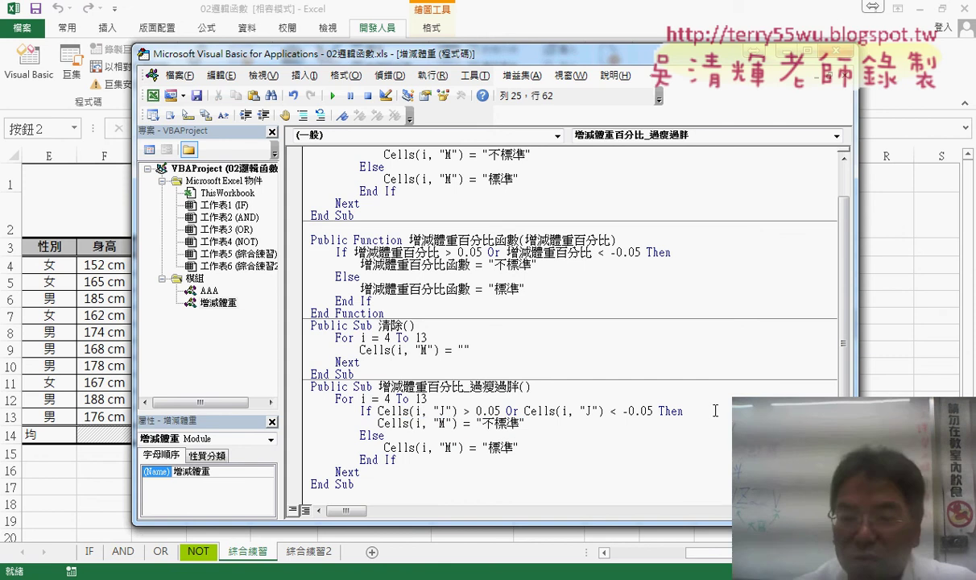
key("Return")
key("Tab")
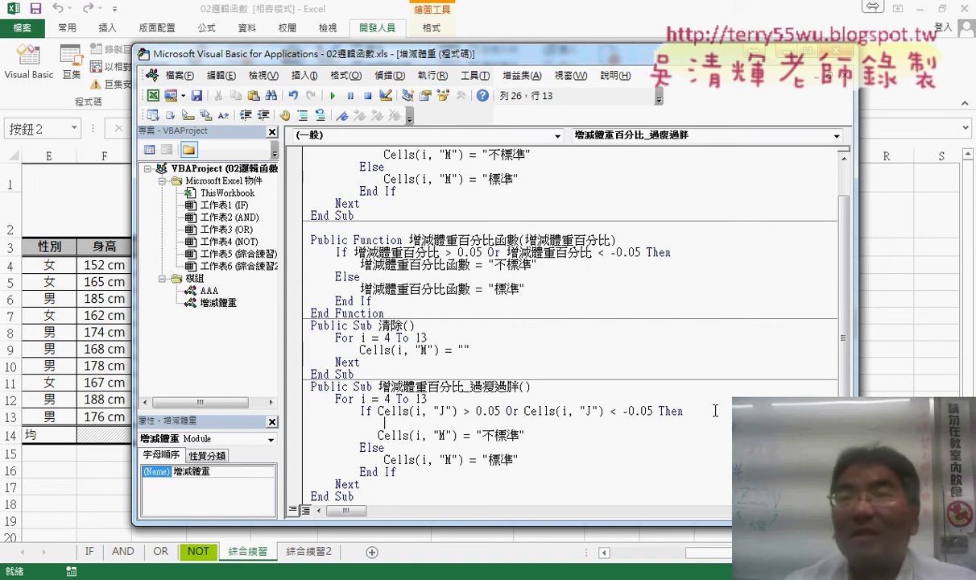
Duplicate the If line and delete its Or clause, leaving If Cells(i, "J") > 0.05 Then.
type("i")
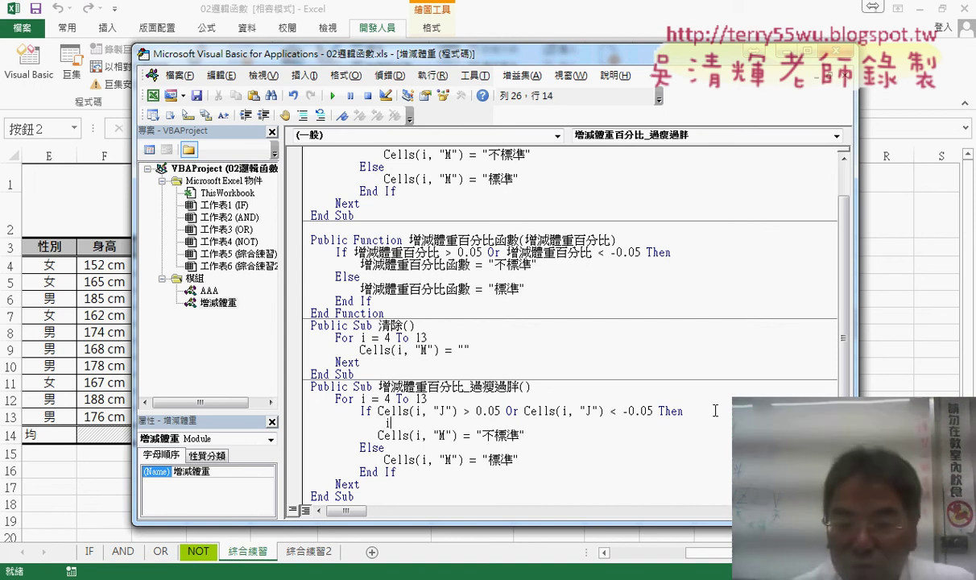
type("f")
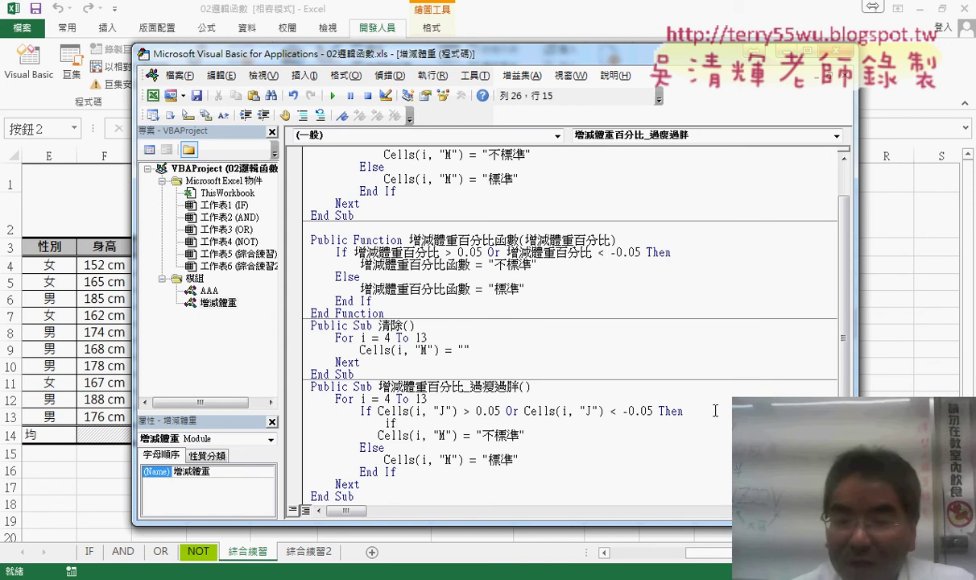
key("BackSpace")
key("BackSpace")
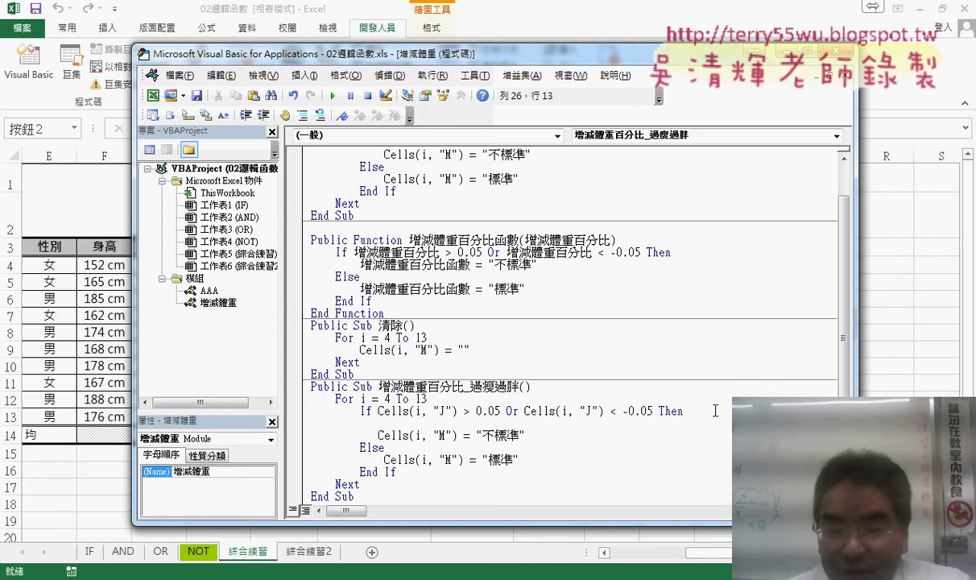
key("Down")
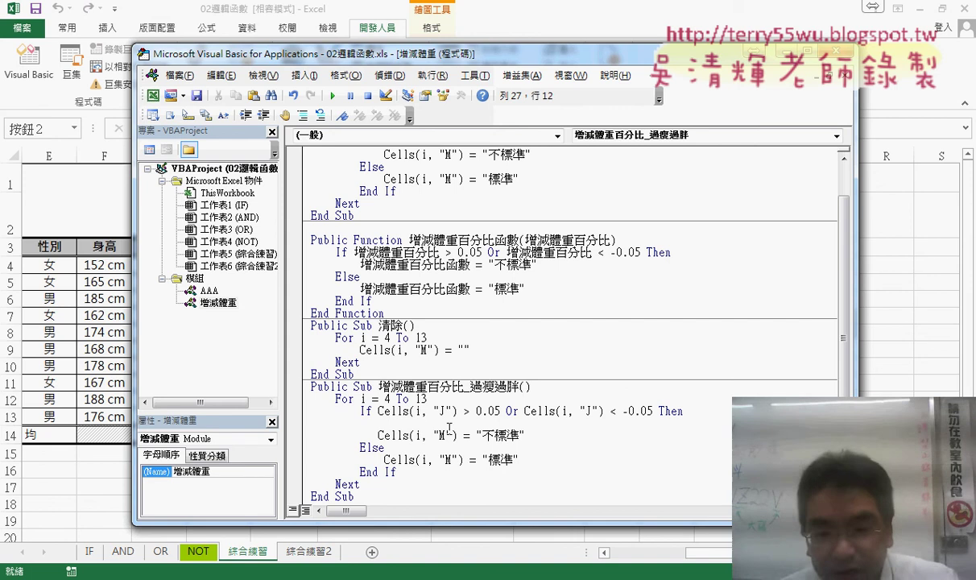
left_click_drag(359, 410, 683, 411)
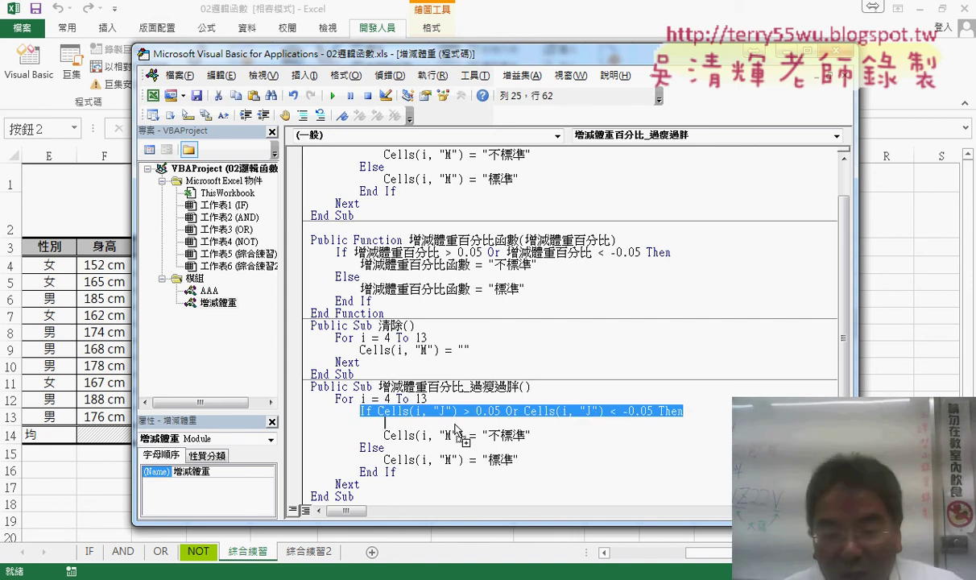
left_click_drag(455, 429, 458, 429)
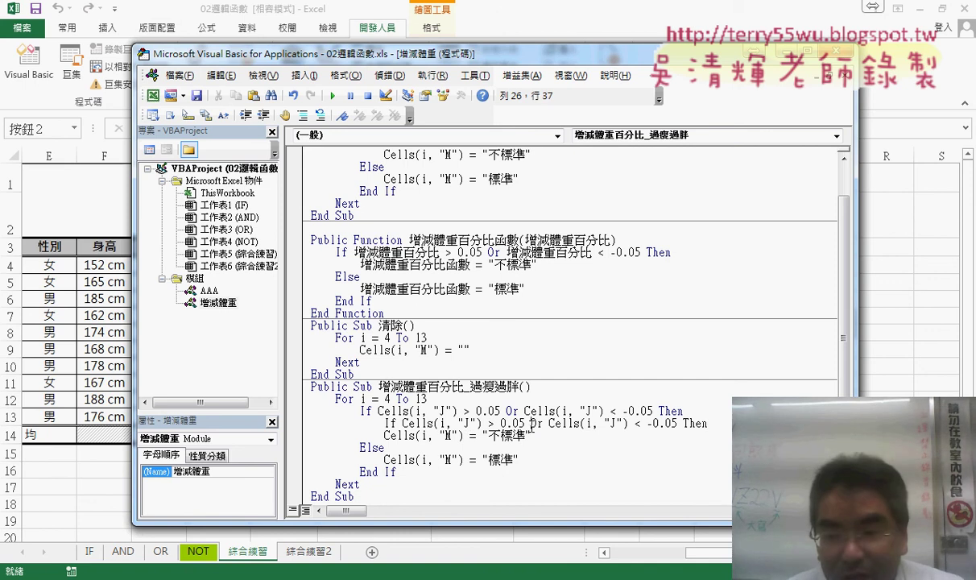
left_click_drag(530, 423, 683, 422)
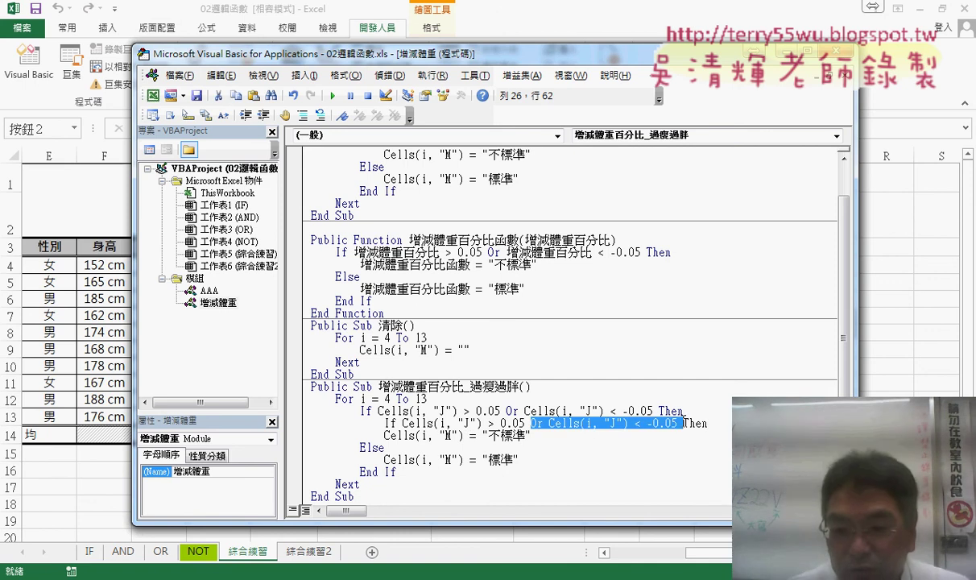
key("Delete")
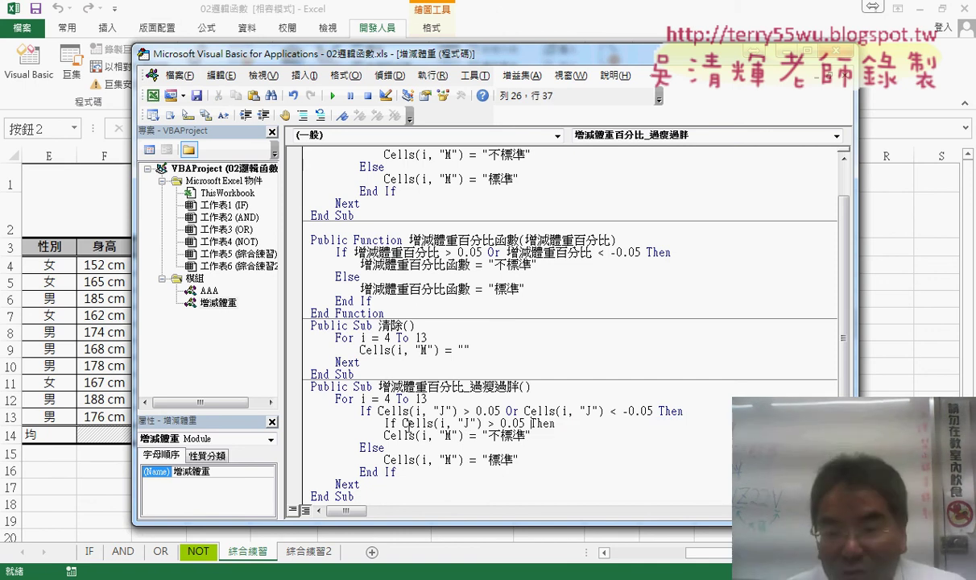
left_click_drag(402, 423, 525, 423)
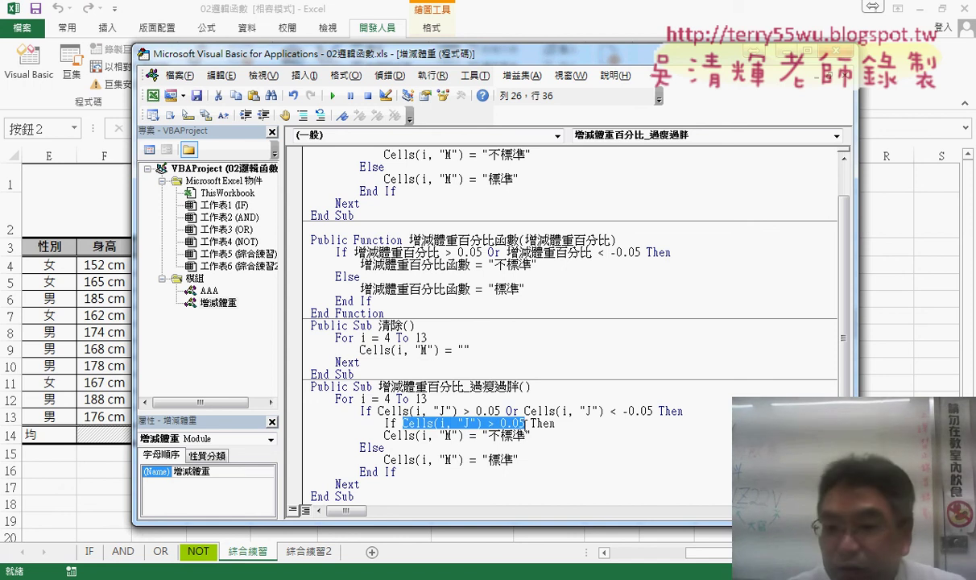
left_click(557, 423)
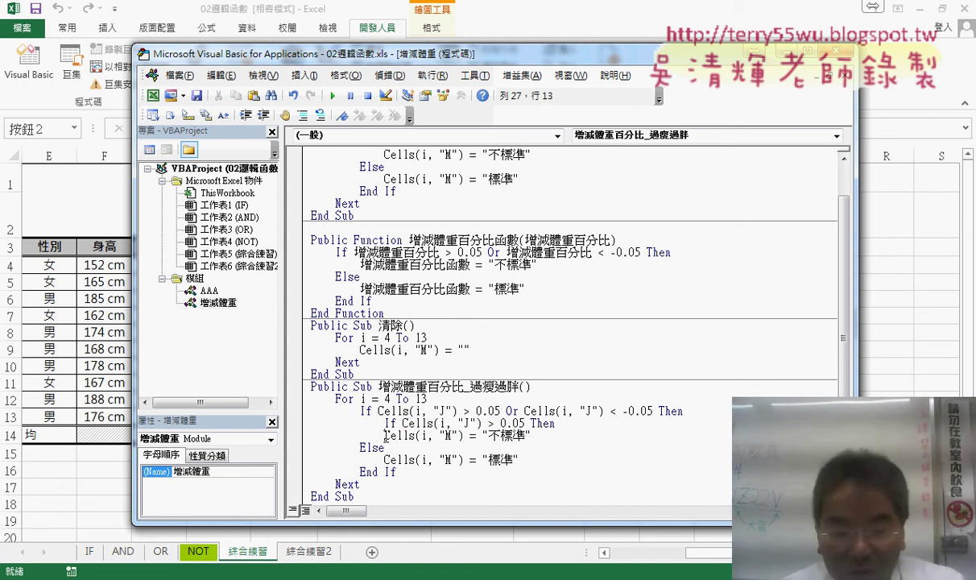
Indent the 不標準 assignment and add Else and End If to close the inner If.
key("Tab")
key("End")
key("Return")
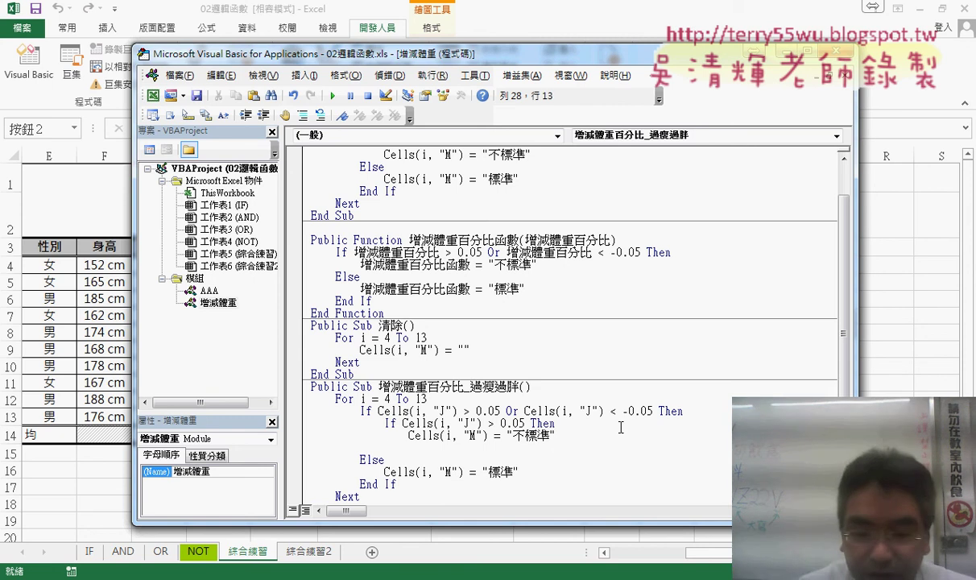
type("else")
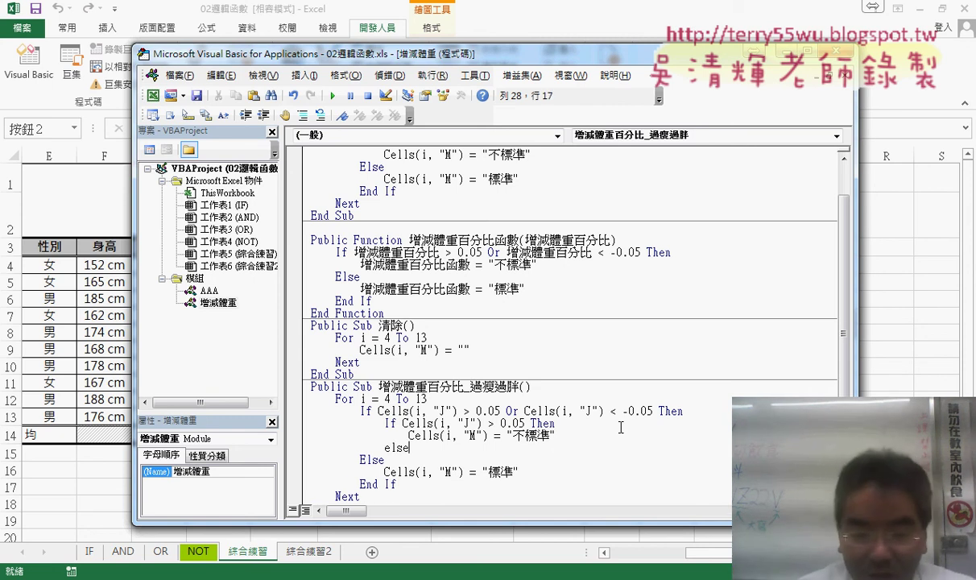
key("Return")
key("Return")
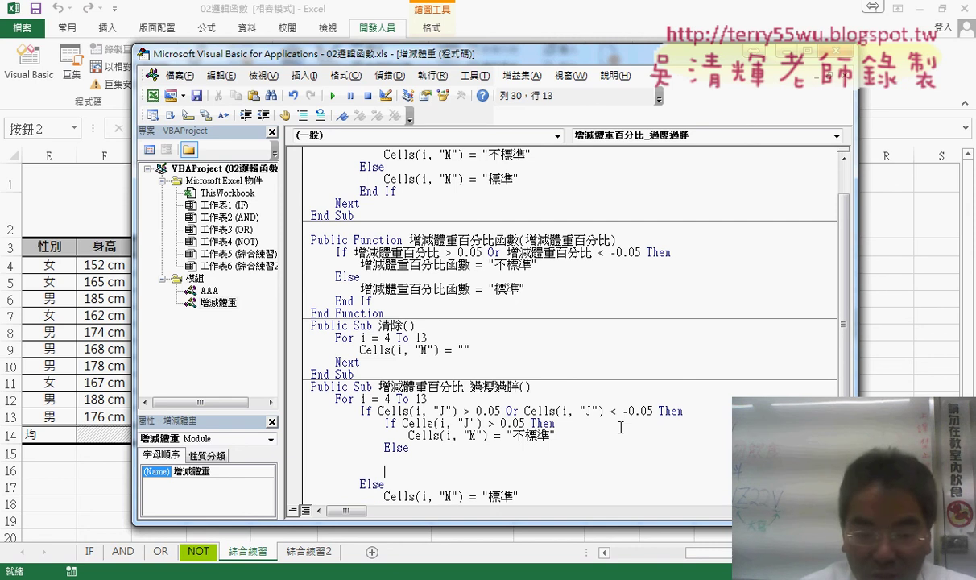
type("end ")
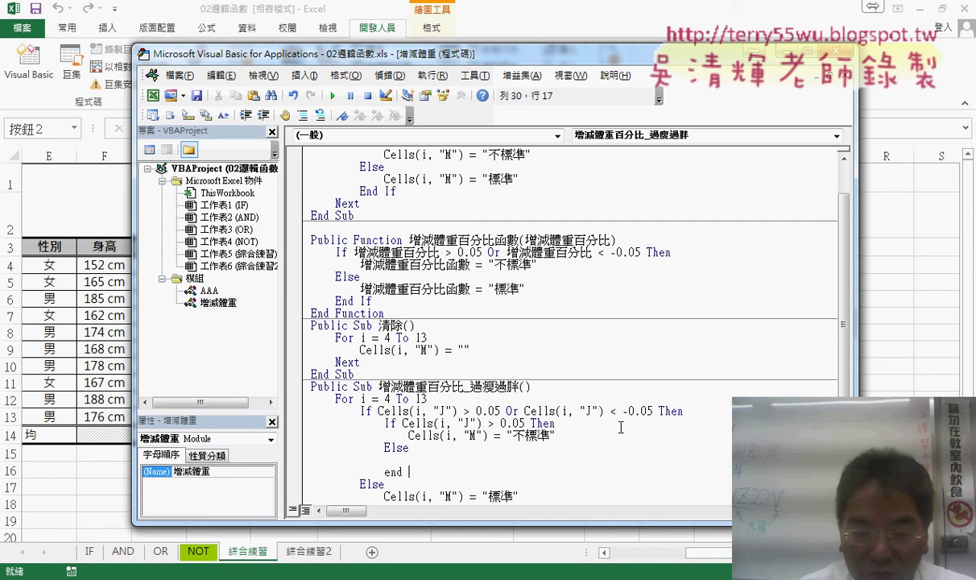
type("if")
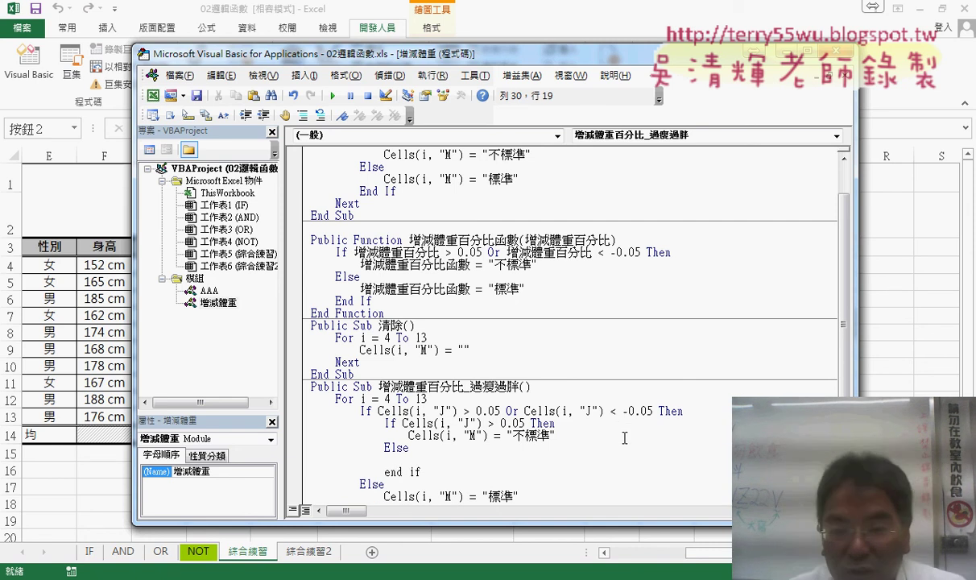
left_click(592, 418)
left_click(390, 421)
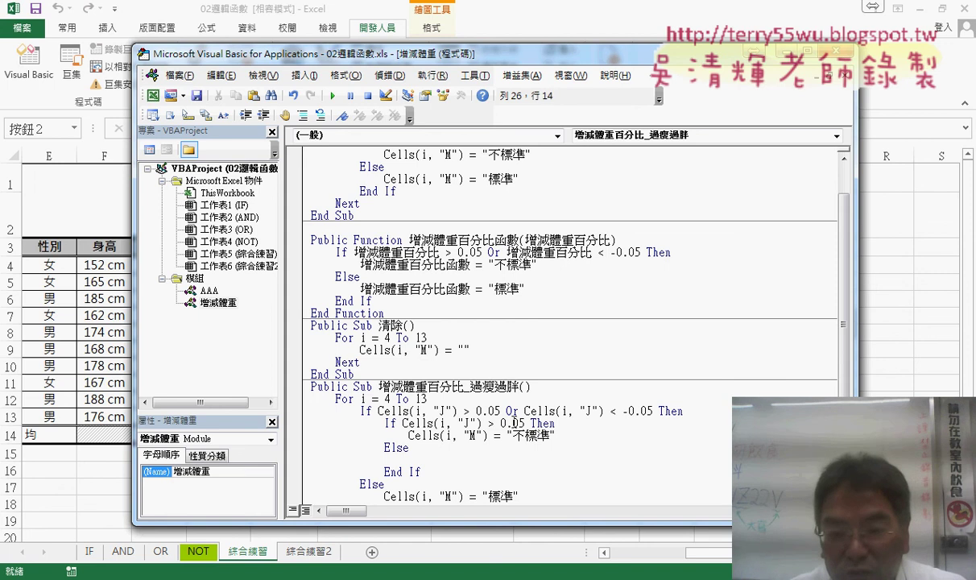
left_click(517, 422)
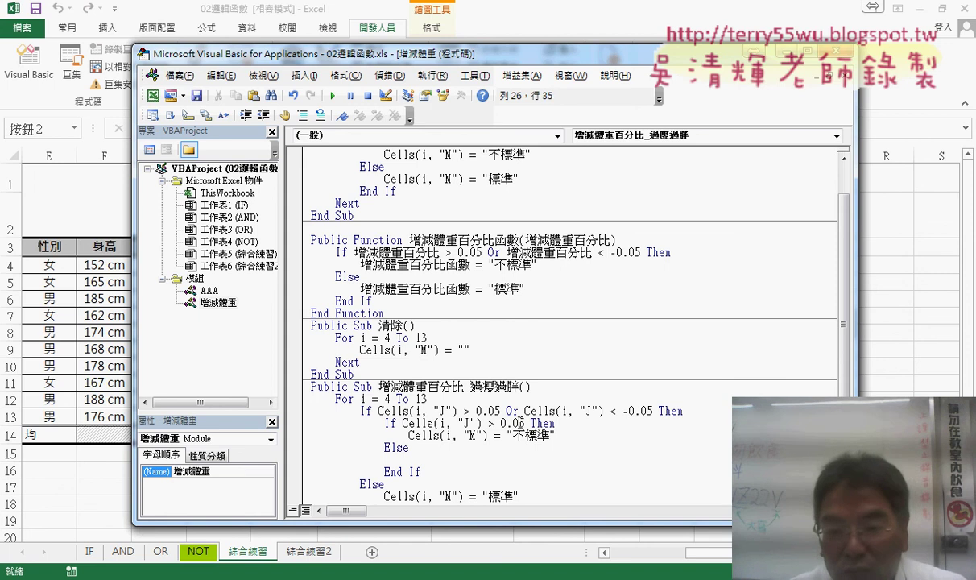
left_click(420, 473)
Replace 不標準 with 過瘦 in the inner If's assignment.
left_click_drag(512, 435, 553, 435)
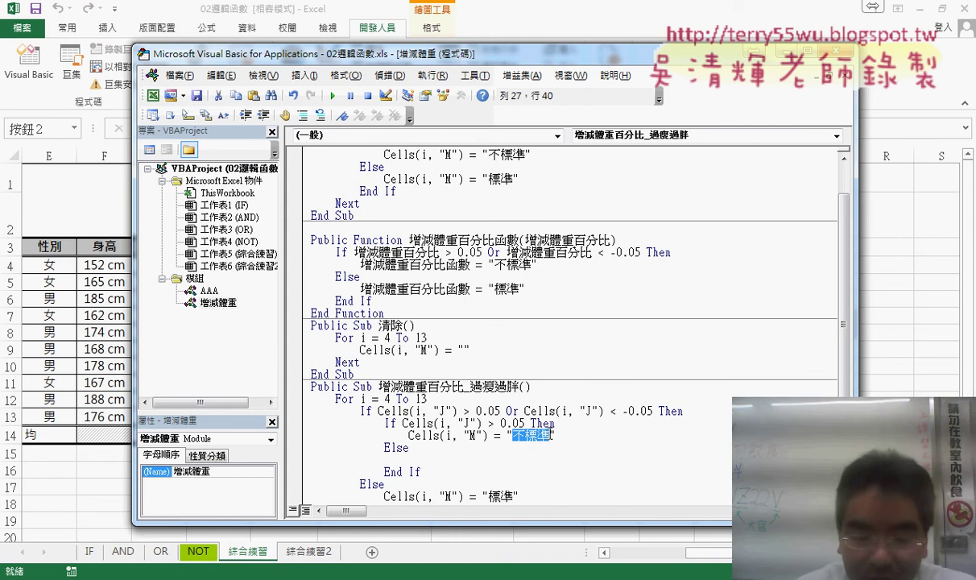
type("過")
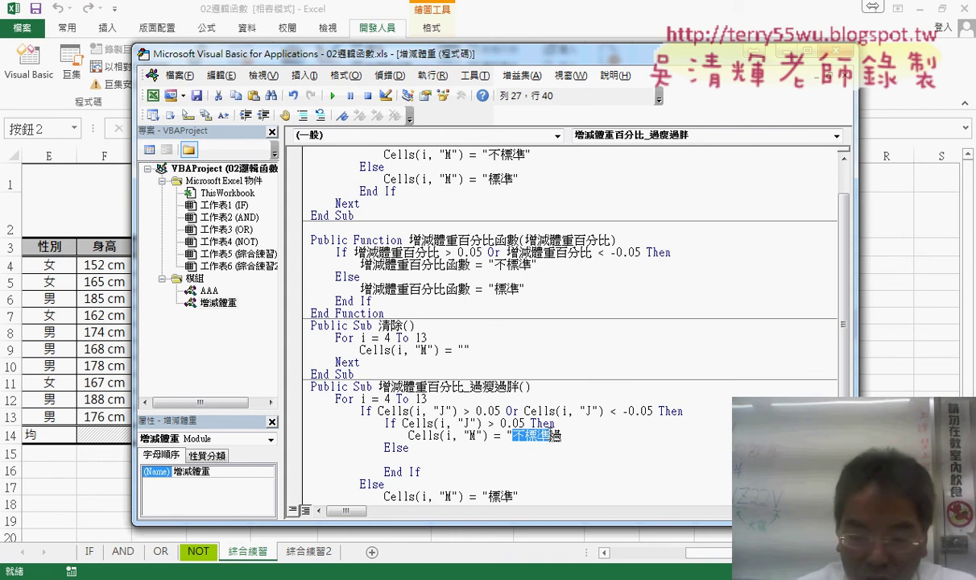
type("瘦")
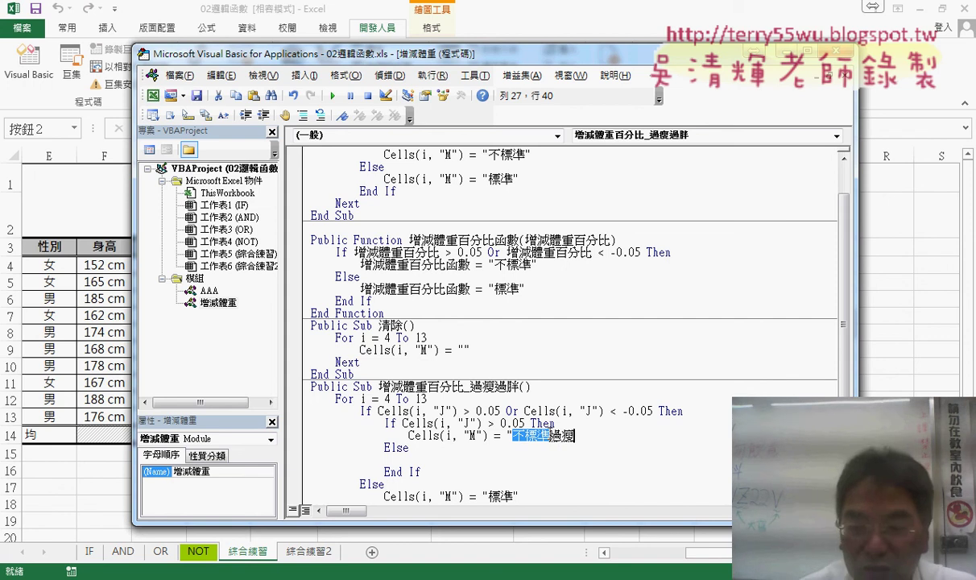
key("Return")
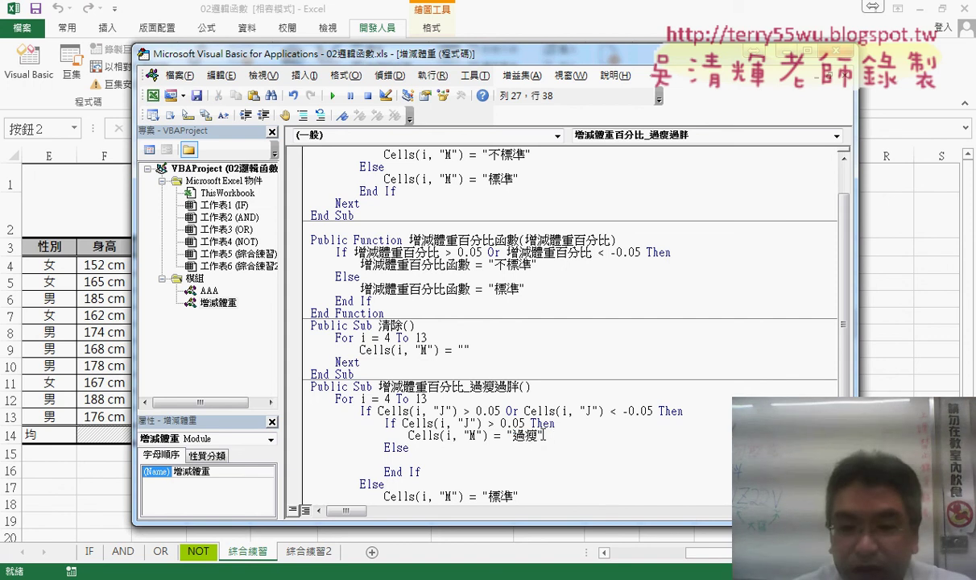
Copy the assignment under Else, change its value to 過胖, and narrow the editor.
mouse_move(544, 435)
left_mouse_down()
mouse_move(420, 435)
mouse_move(386, 459)
left_mouse_up()
left_click(384, 459)
key("Tab")
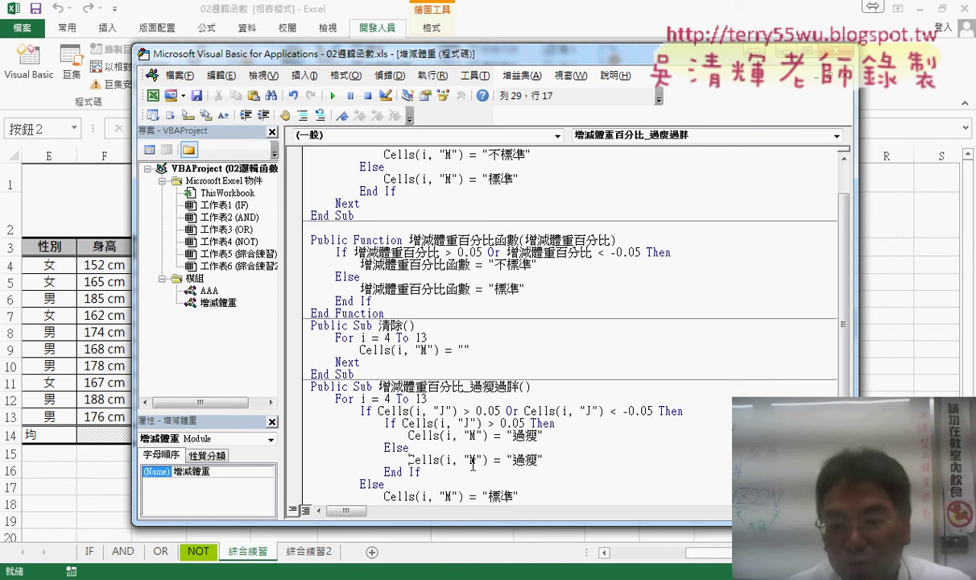
left_click(524, 459)
left_click_drag(524, 459, 549, 458)
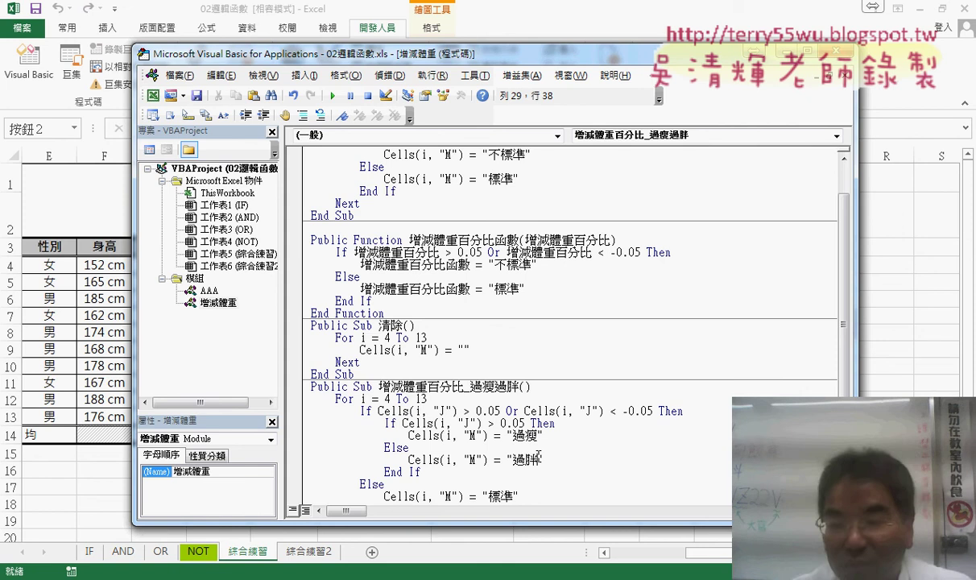
type("胖")
left_click_drag(855, 384, 769, 379)
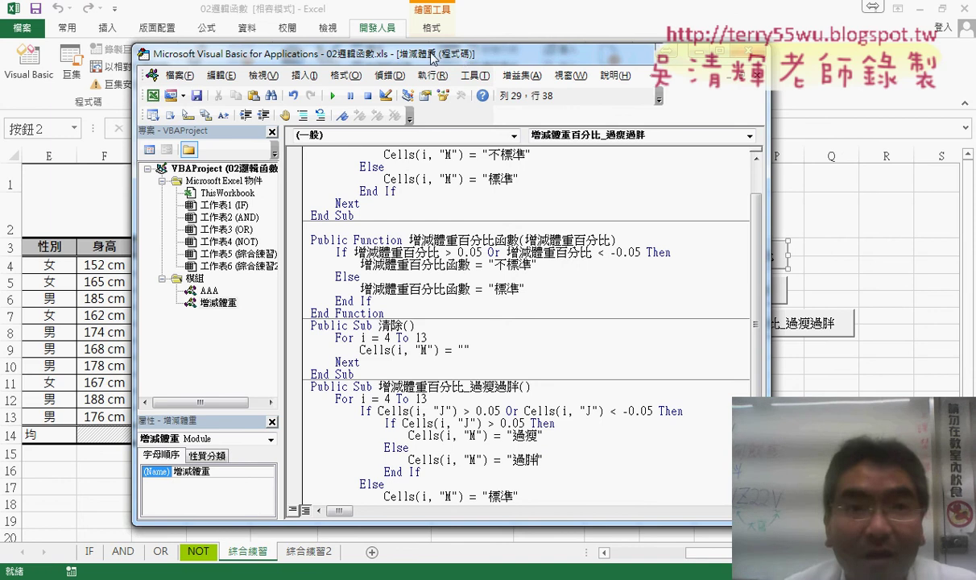
Move the code editor left to reveal the sheet buttons and select the nested If…End If block.
mouse_move(465, 60)
left_mouse_down()
mouse_move(210, 55)
mouse_move(239, 54)
left_mouse_up()
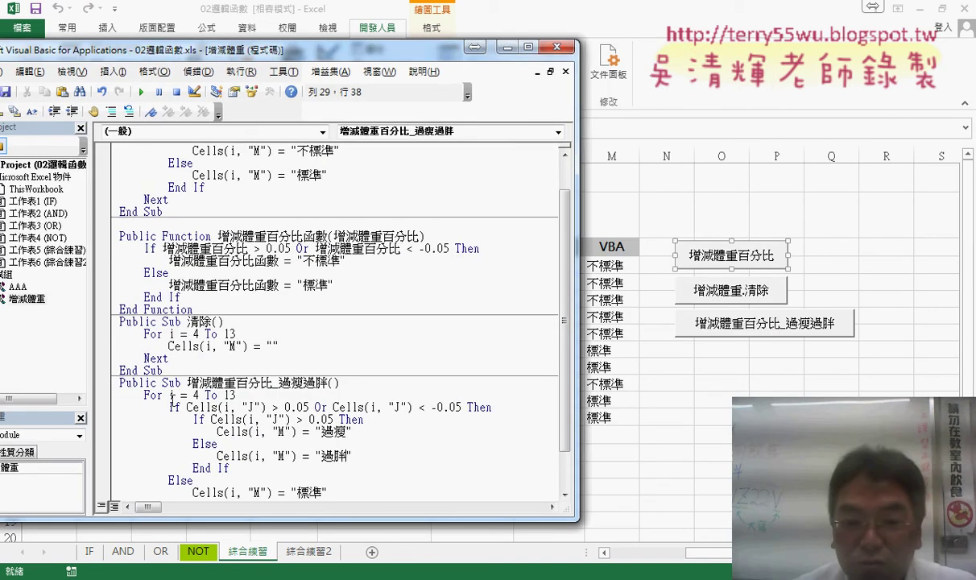
scroll(296, 395, "down", 1)
left_click(296, 394)
left_click_drag(231, 420, 121, 370)
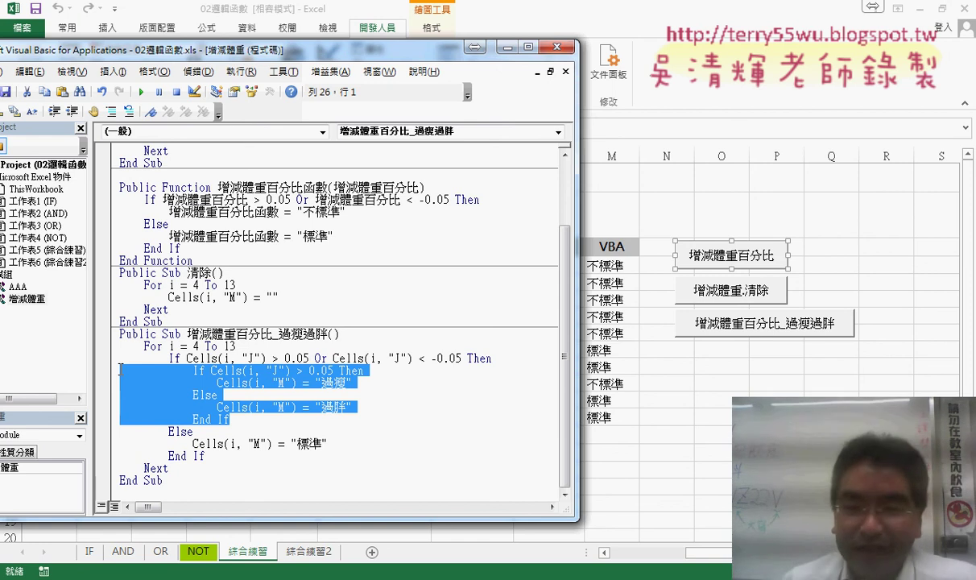
left_click(397, 410)
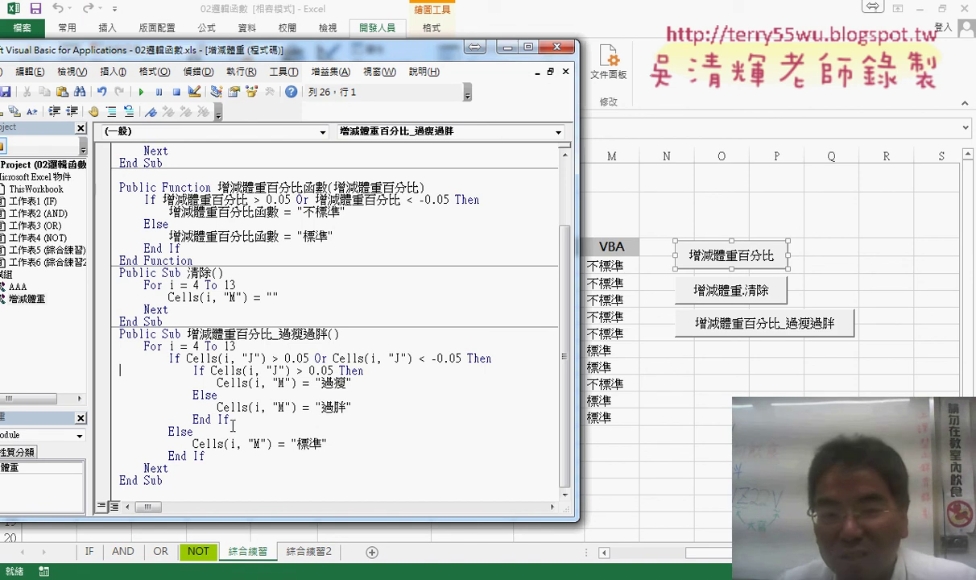
left_click_drag(232, 420, 108, 377)
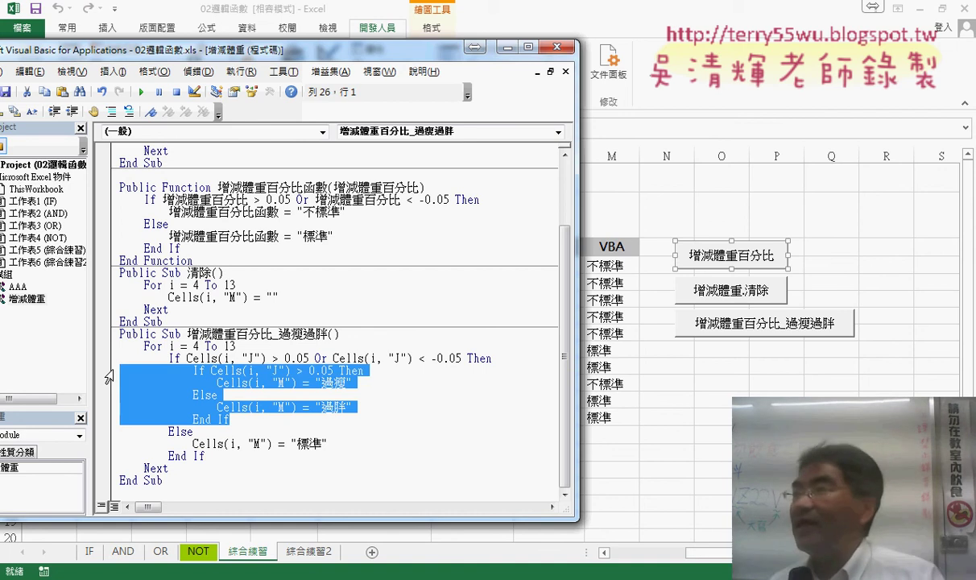